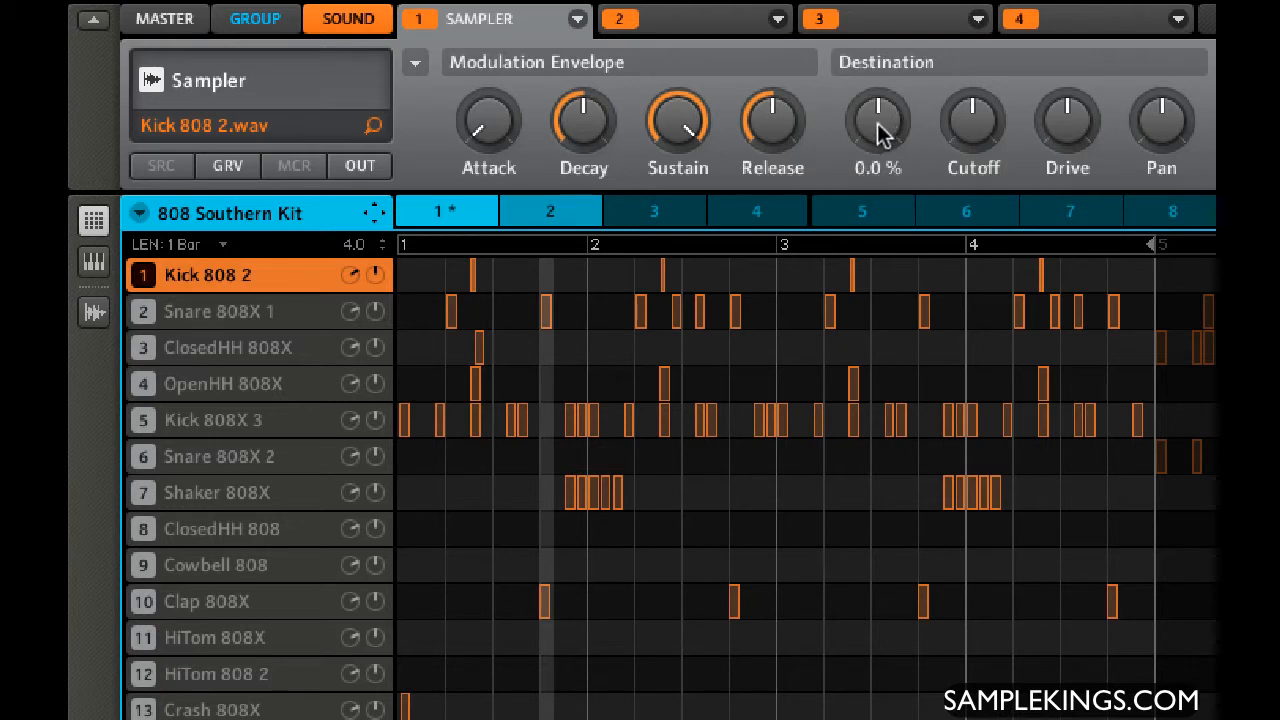
- Switch the Kick 808 2 sampler's amplitude envelope type to Oneshot and display its Modulation Envelope / Destination page
left_click(415, 67)
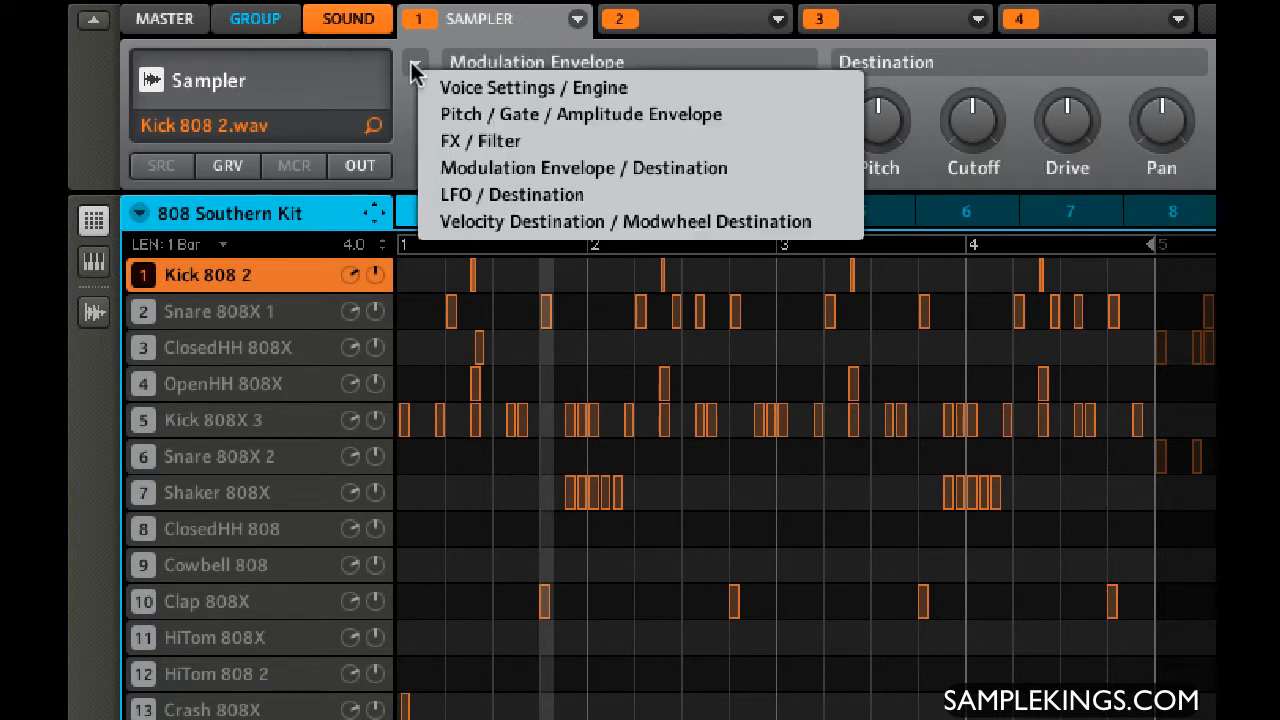
left_click(430, 112)
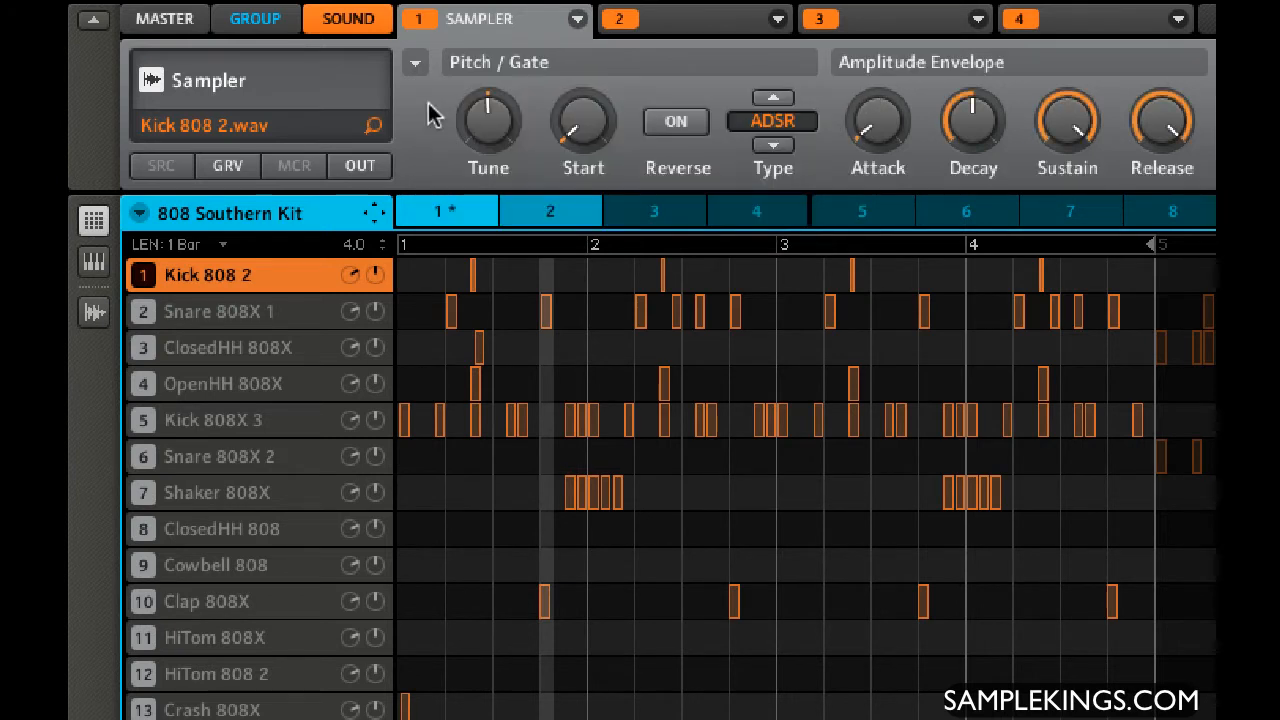
left_click(774, 146)
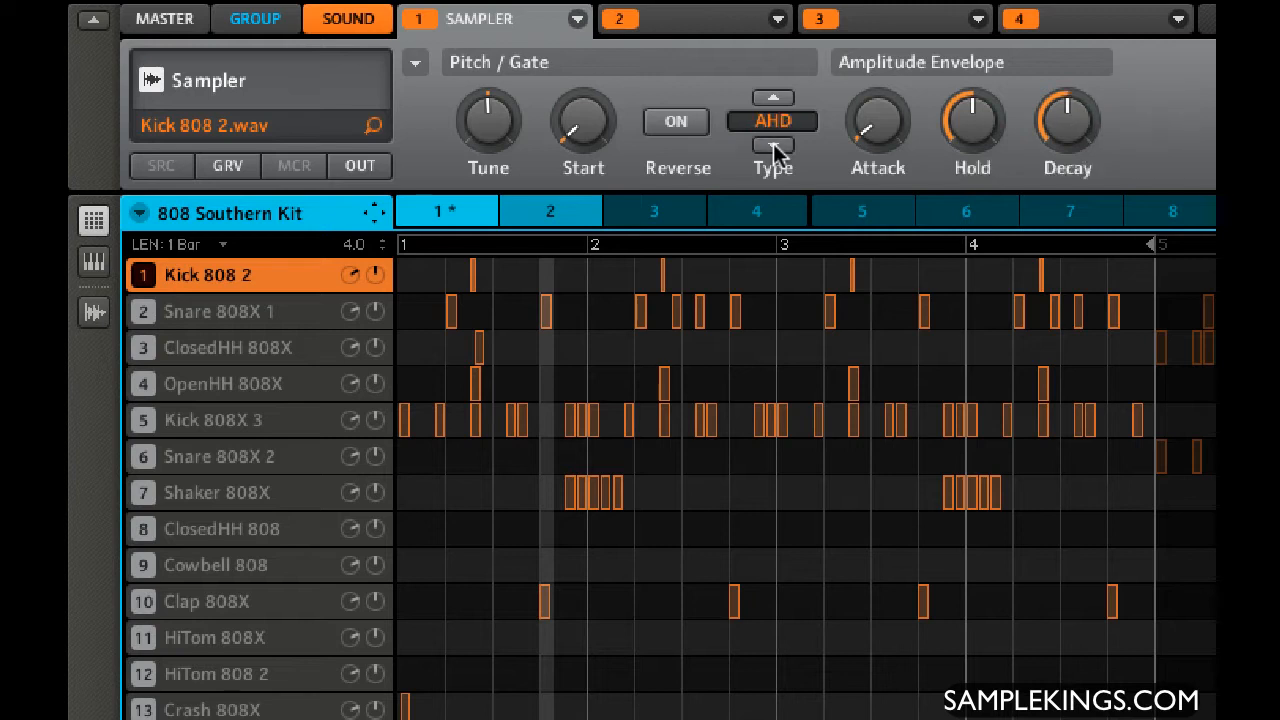
left_click(774, 146)
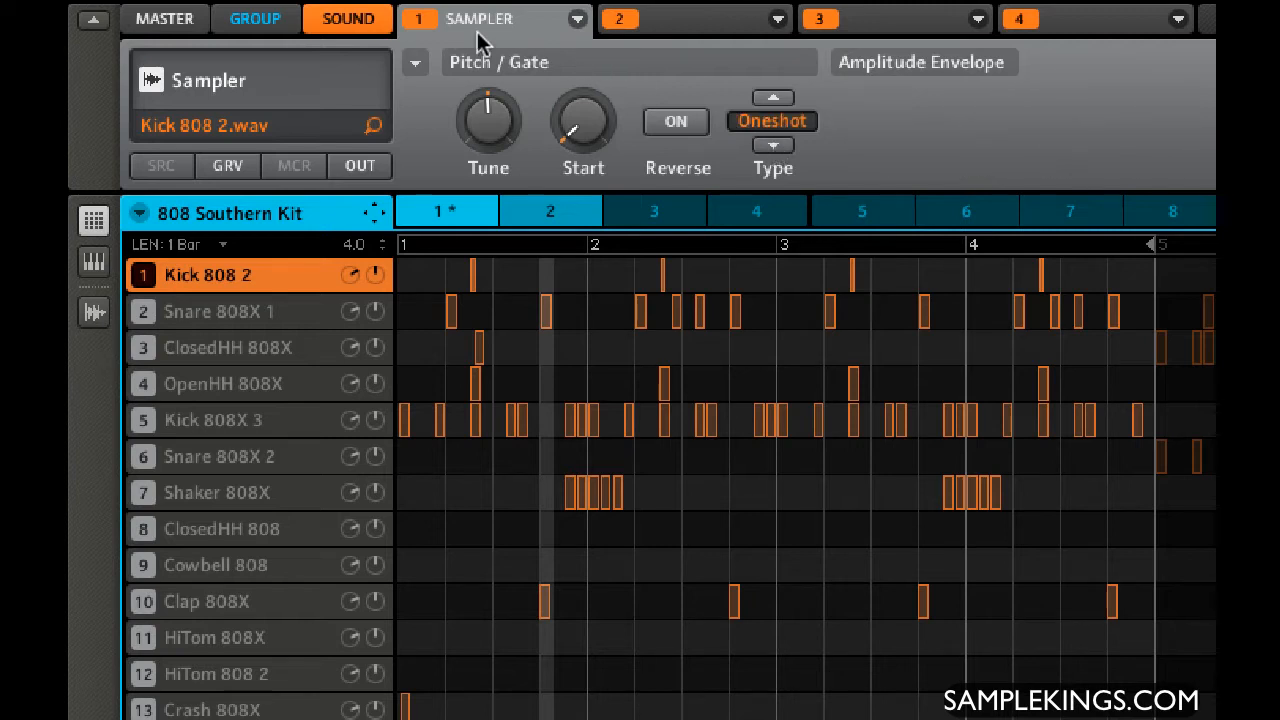
left_click(415, 63)
left_click(452, 166)
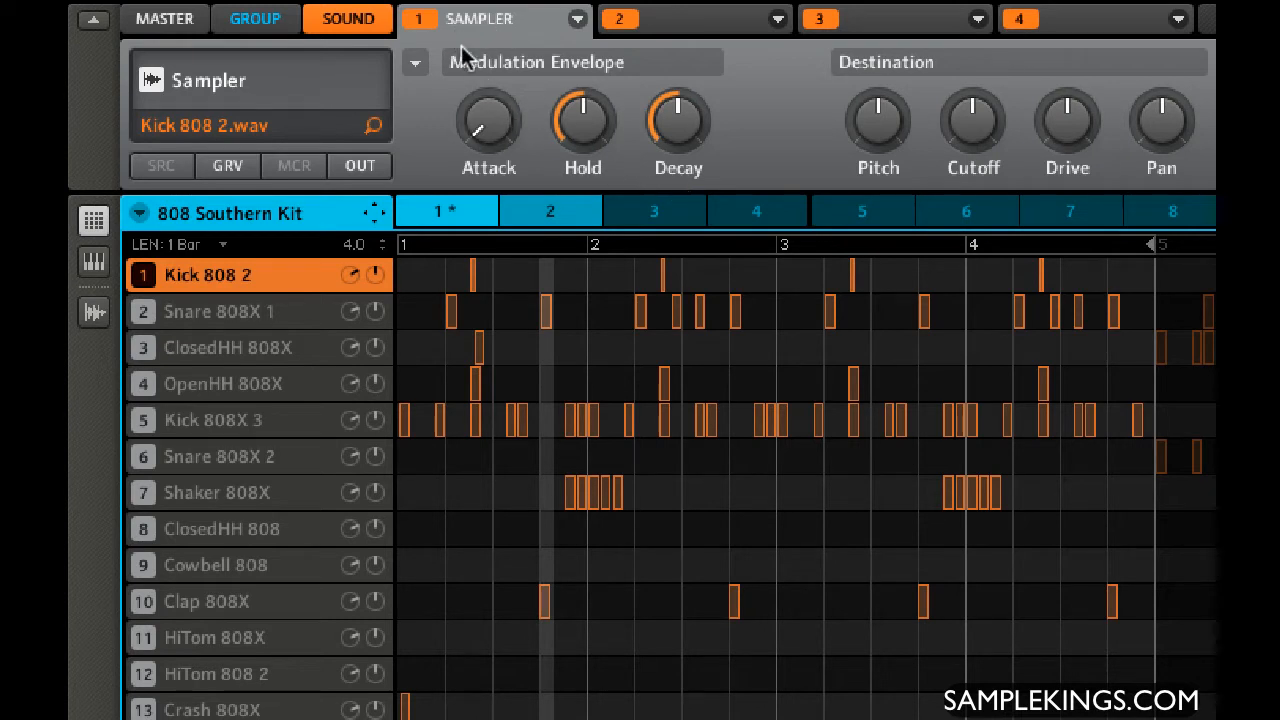
- Set the Kick 808 2 envelope type to ADSR and display the Modulation Envelope controls
left_click(416, 63)
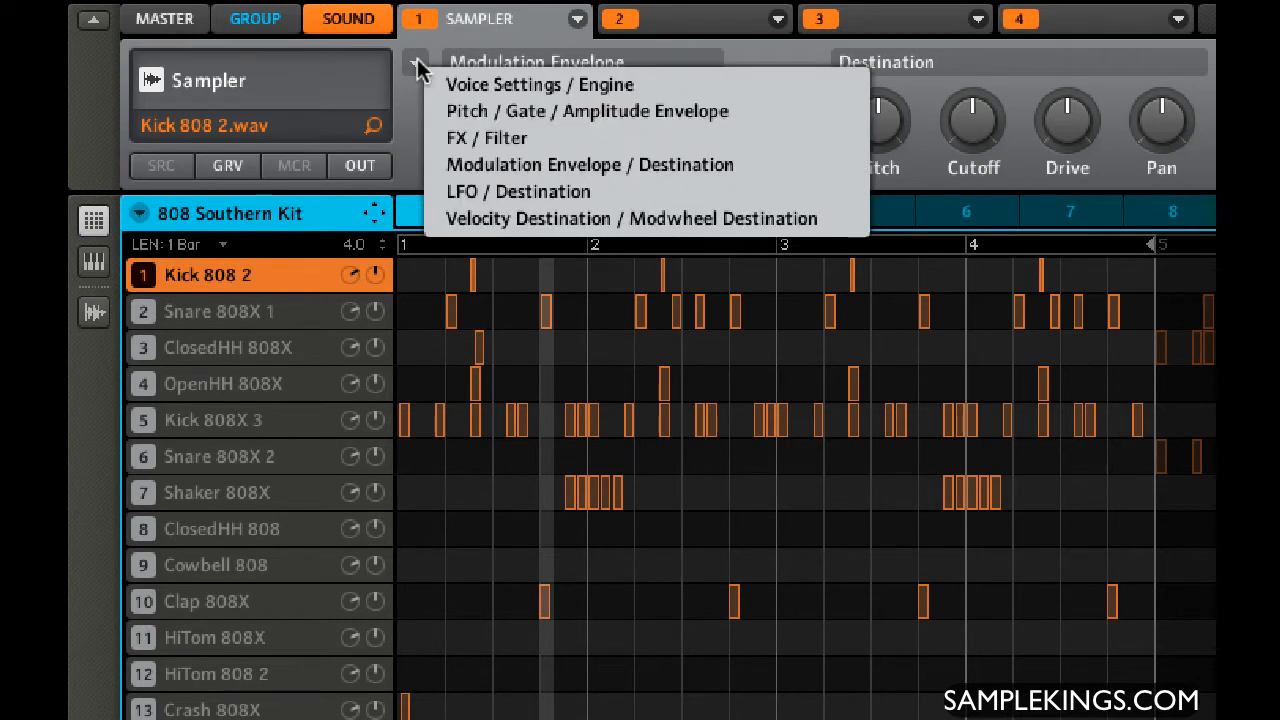
left_click(446, 111)
left_click(772, 98)
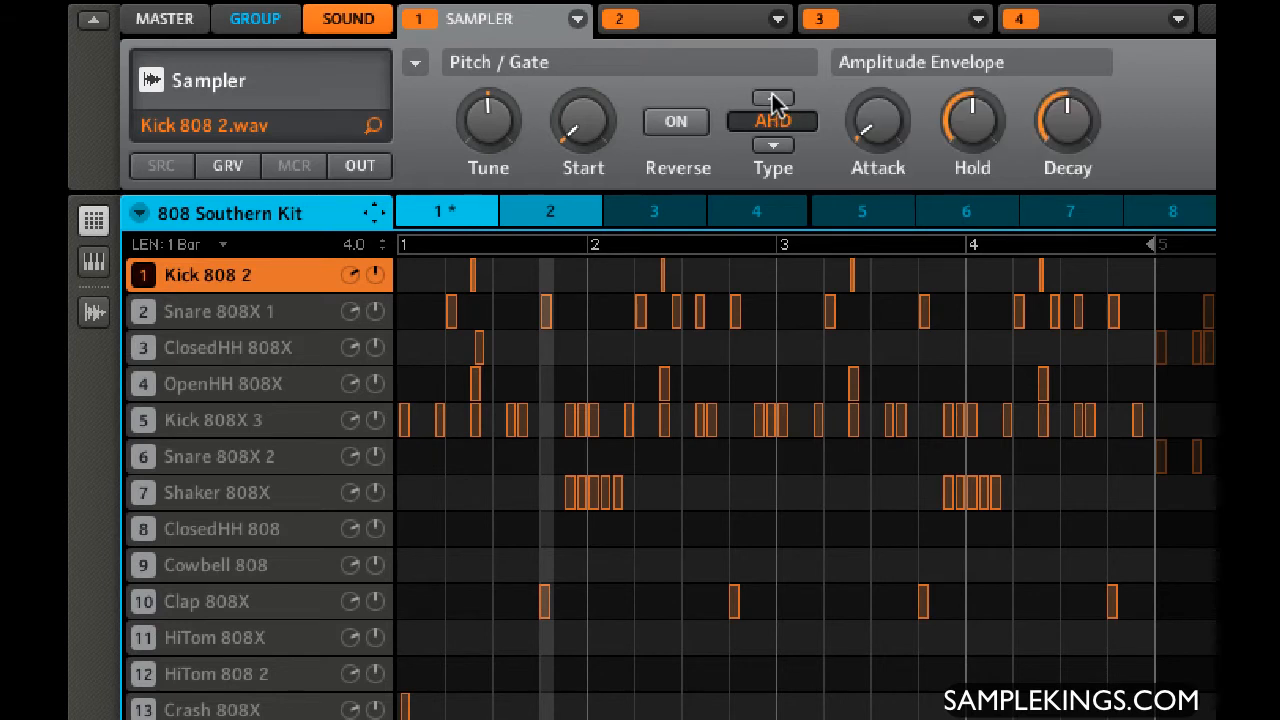
left_click(772, 98)
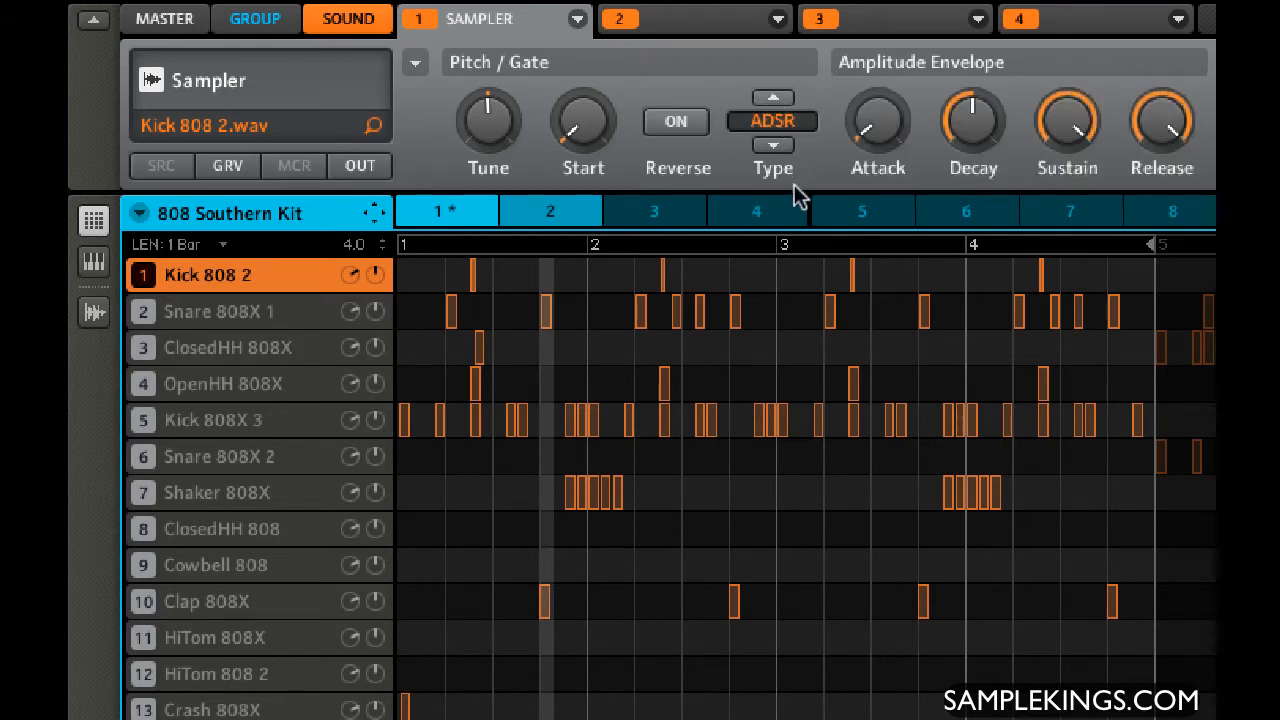
left_click(416, 64)
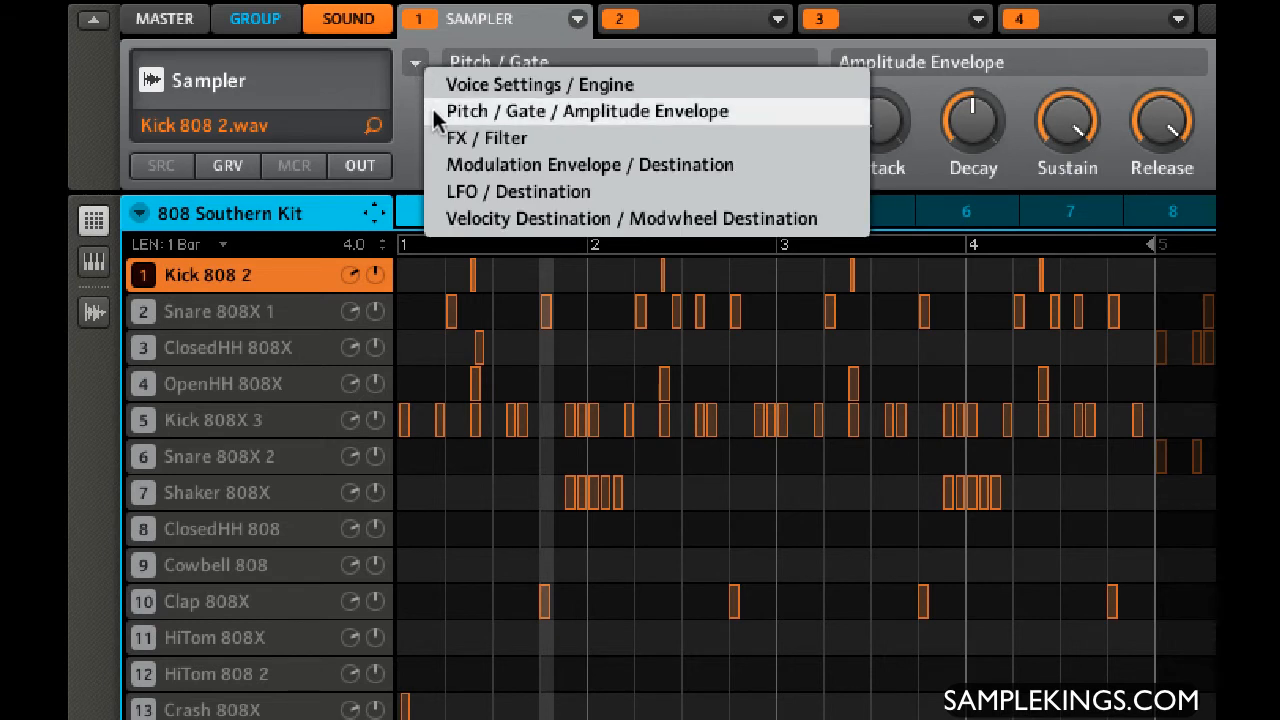
left_click(450, 165)
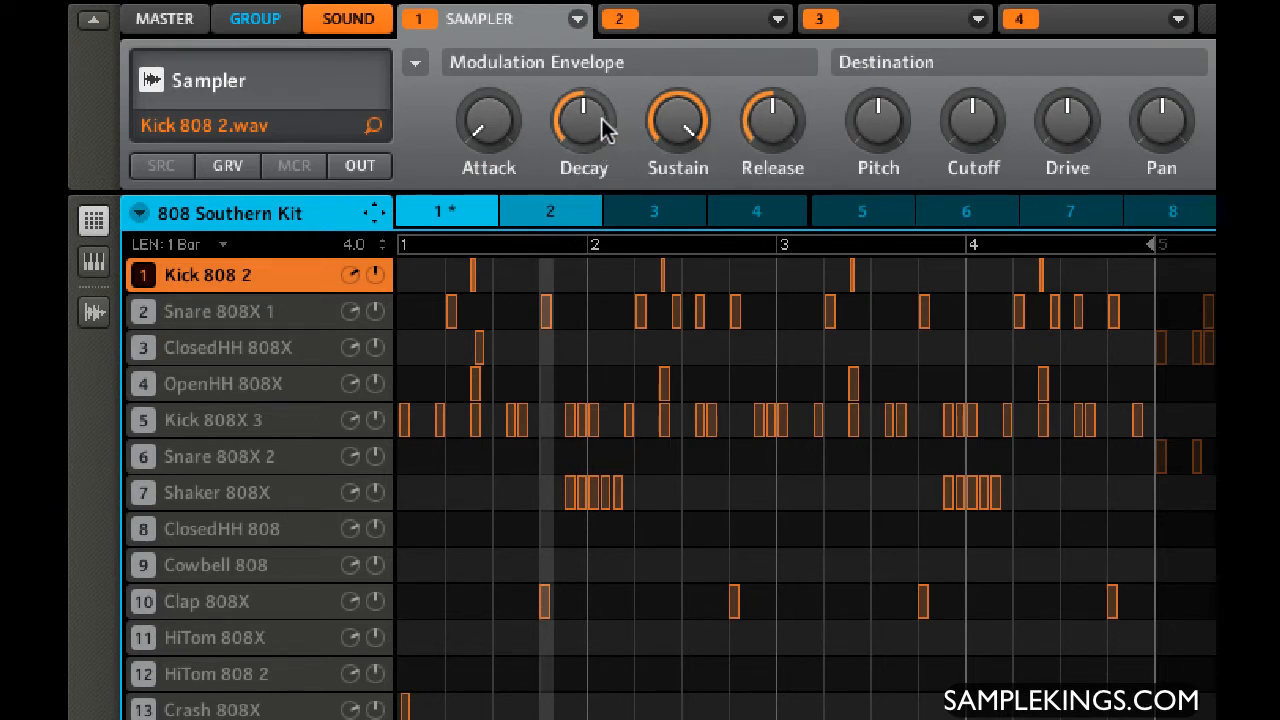
mouse_move(600, 118)
- Set the kick's envelope type to AHD and display the matching Modulation Envelope controls
left_click(416, 64)
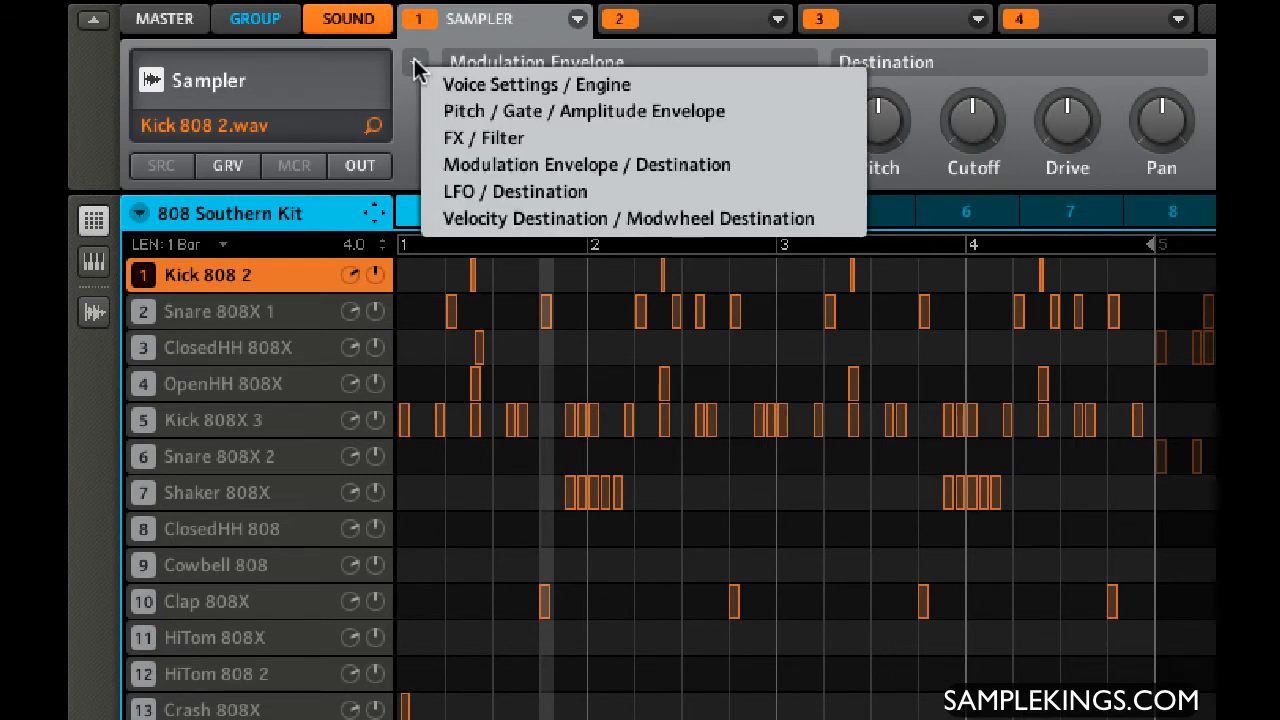
left_click(450, 110)
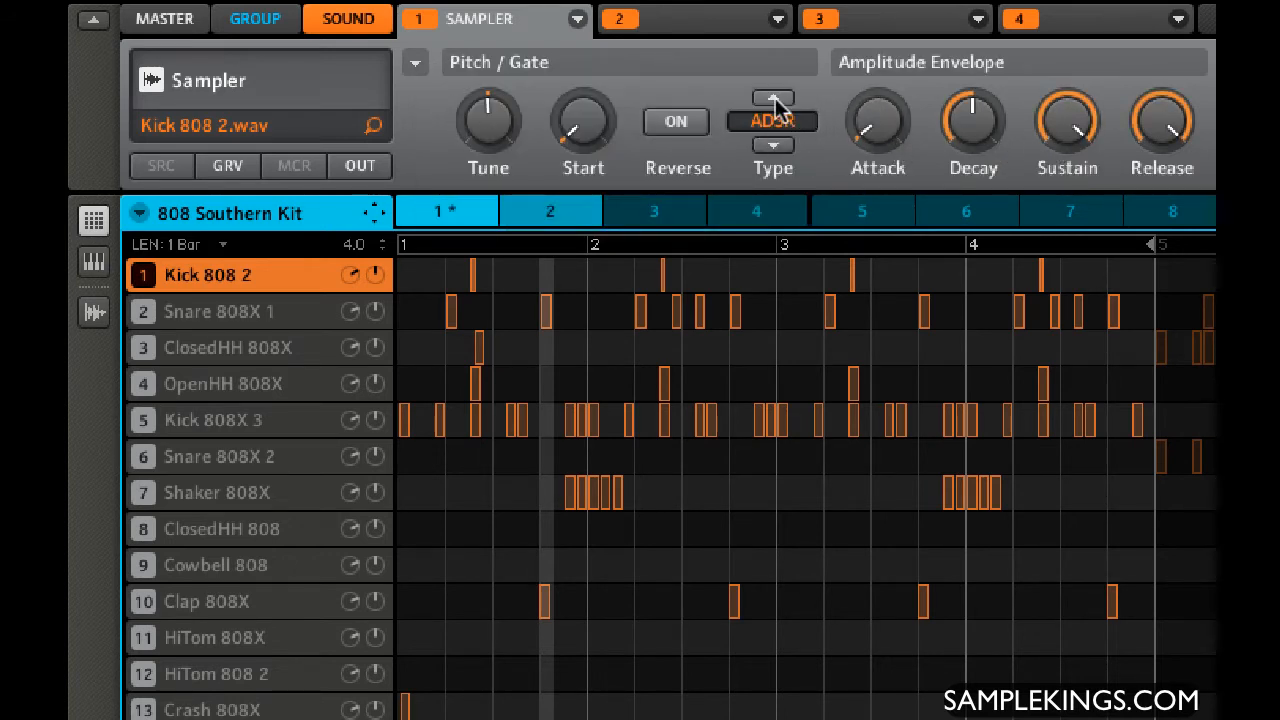
left_click(773, 146)
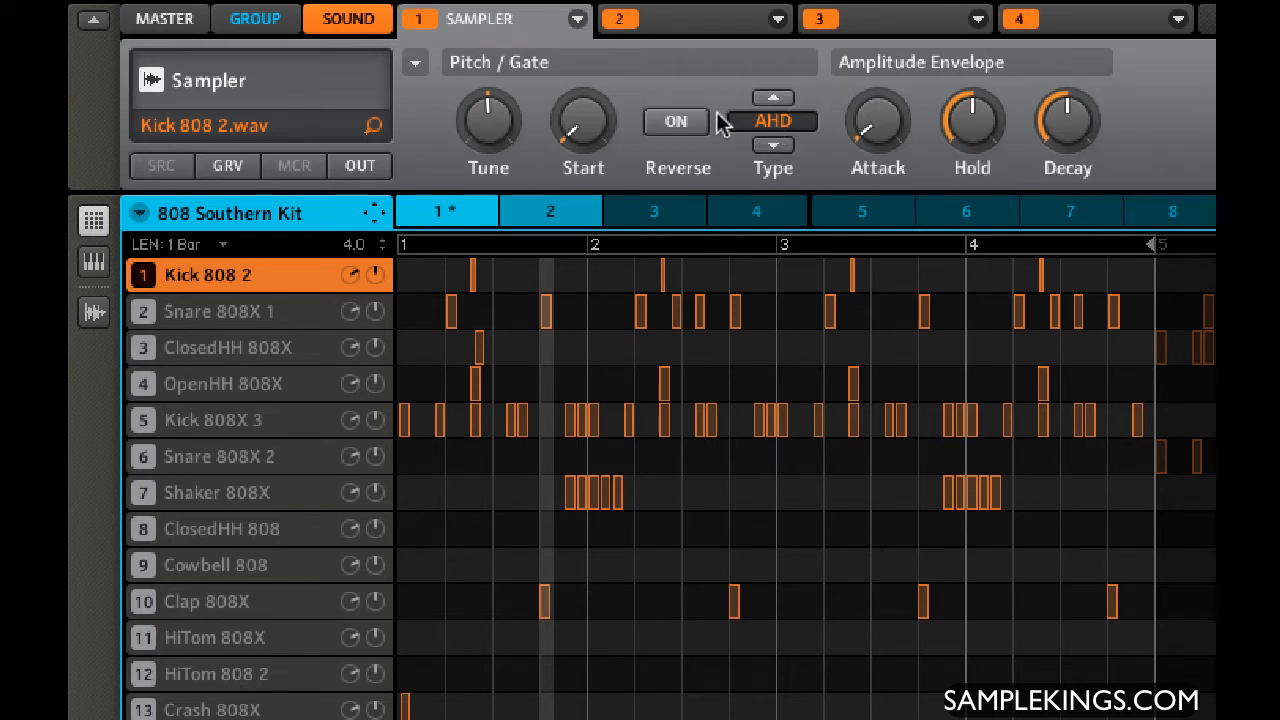
left_click(415, 63)
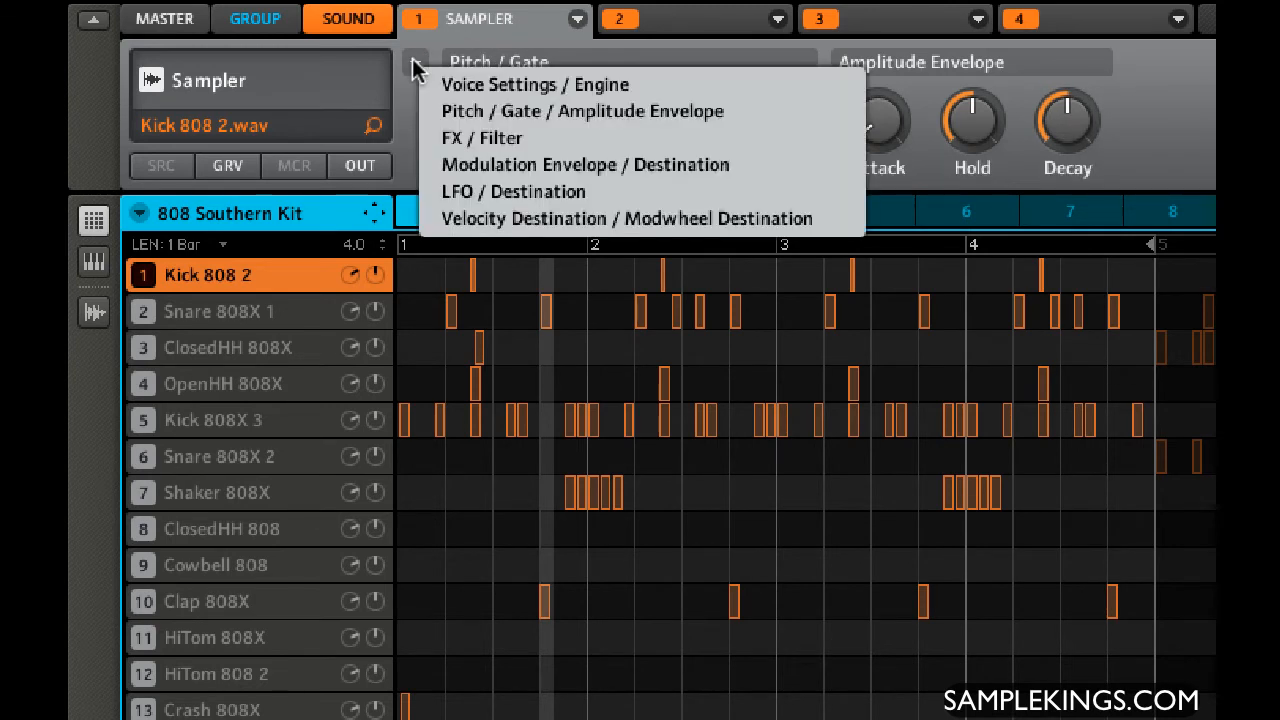
left_click(441, 165)
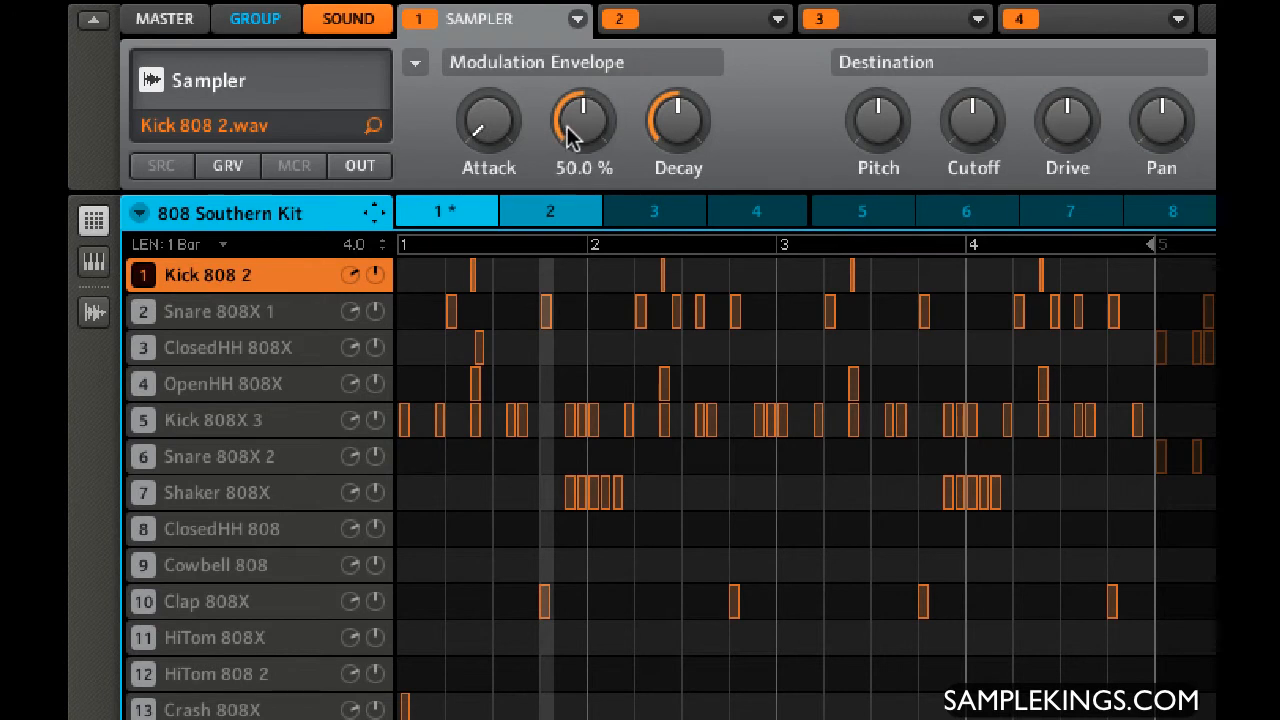
- Return the kick's envelope type to ADSR and reopen the Modulation Envelope / Destination page
left_click(415, 65)
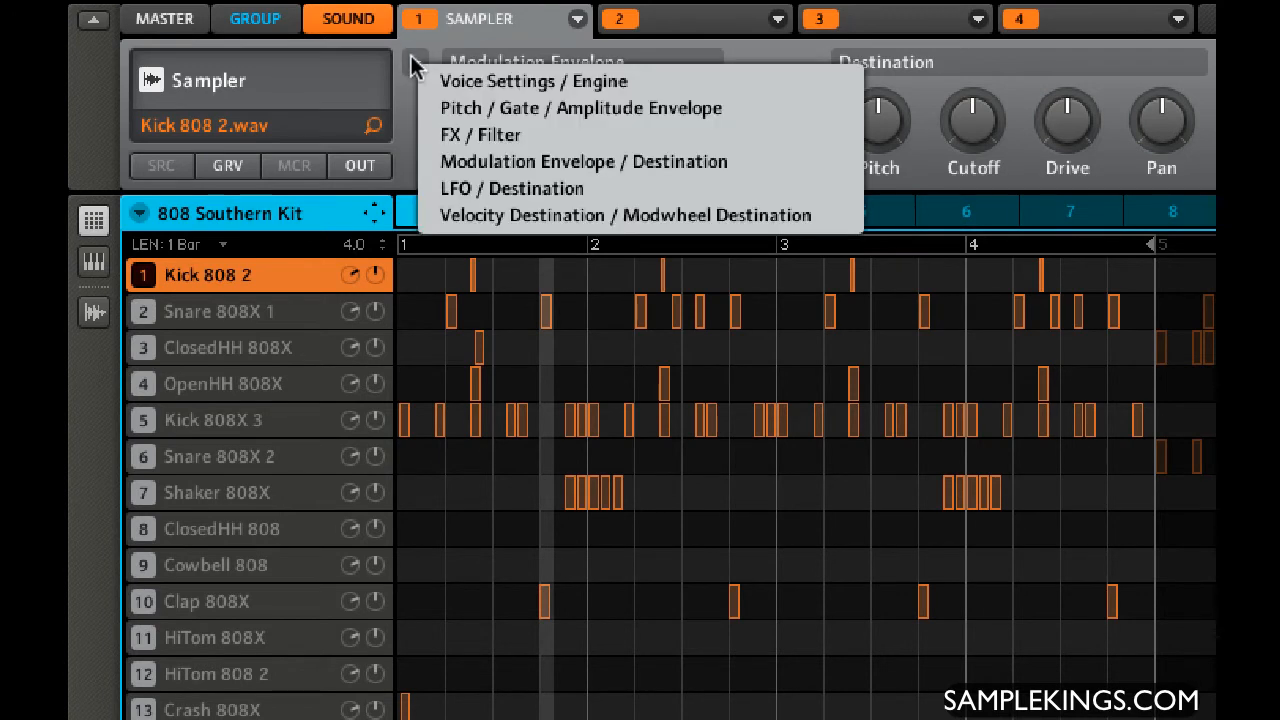
left_click(436, 112)
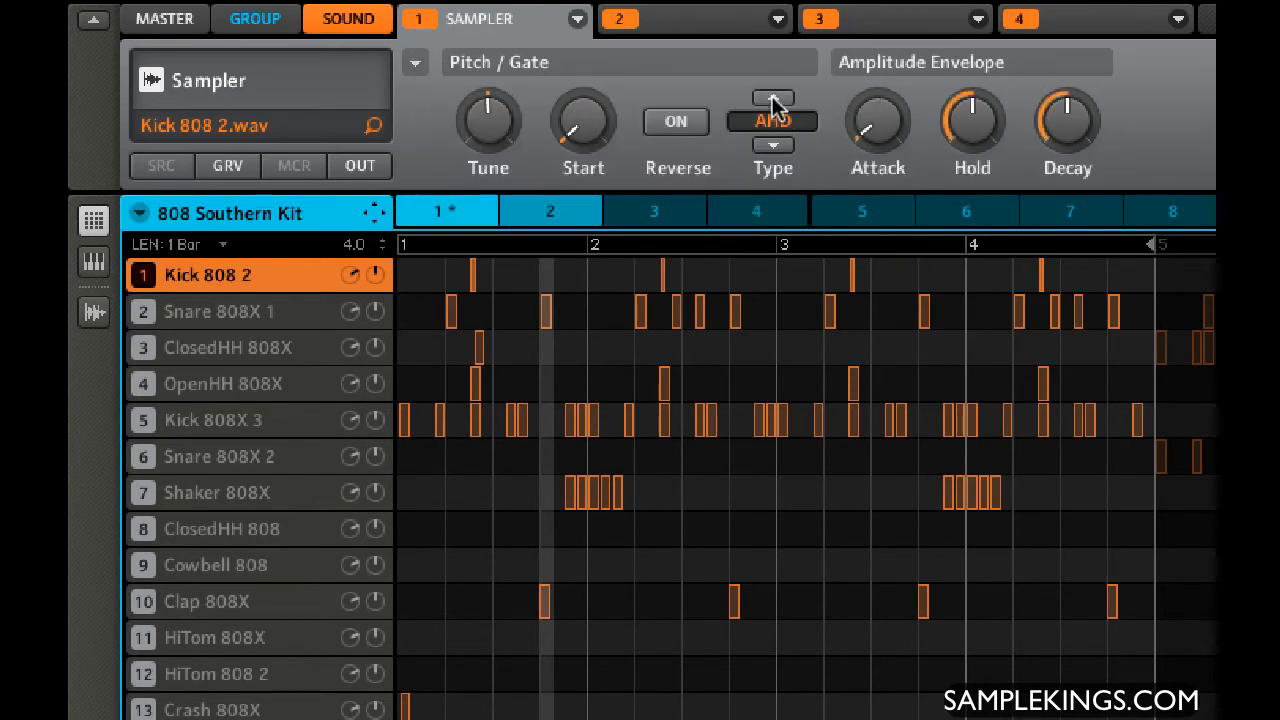
left_click(773, 97)
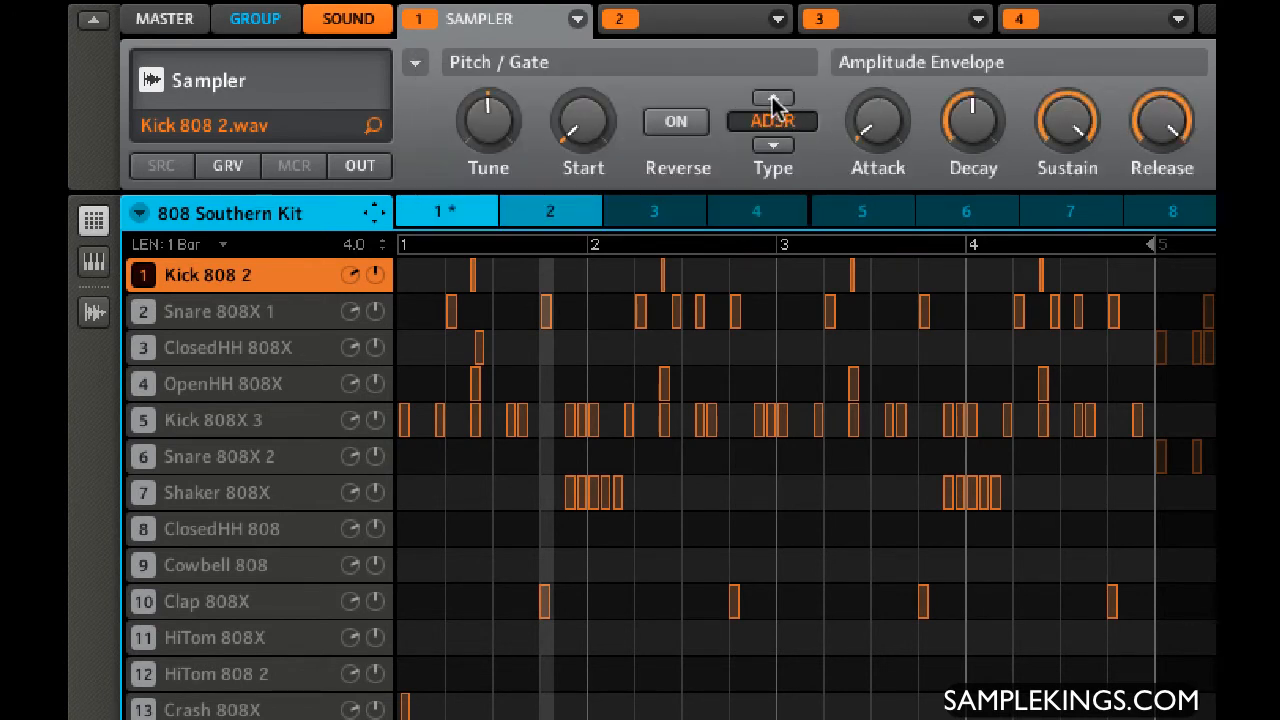
left_click(414, 64)
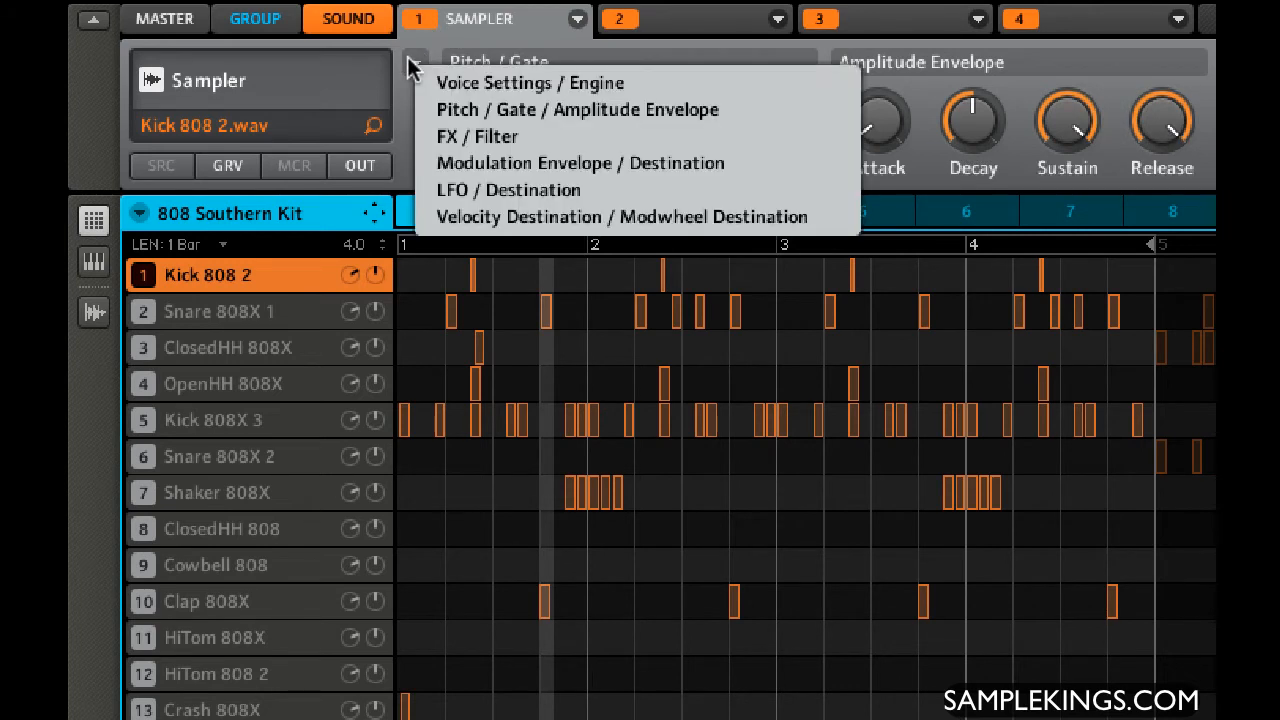
left_click(438, 165)
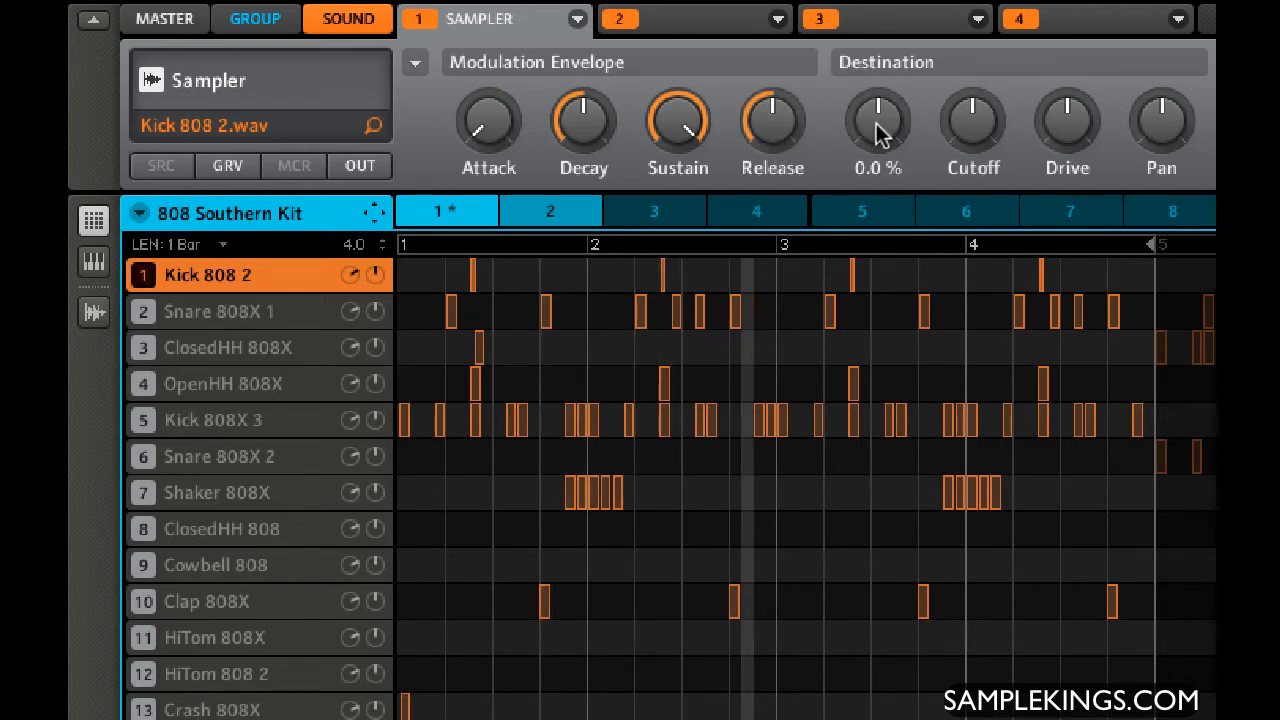
- Raise the kick's modulation envelope amounts for Pitch, Cutoff and Drive, and set the Pan amount to 76.0 %
mouse_move(877, 129)
left_mouse_down()
mouse_move(843, 83)
mouse_move(865, 116)
left_mouse_up()
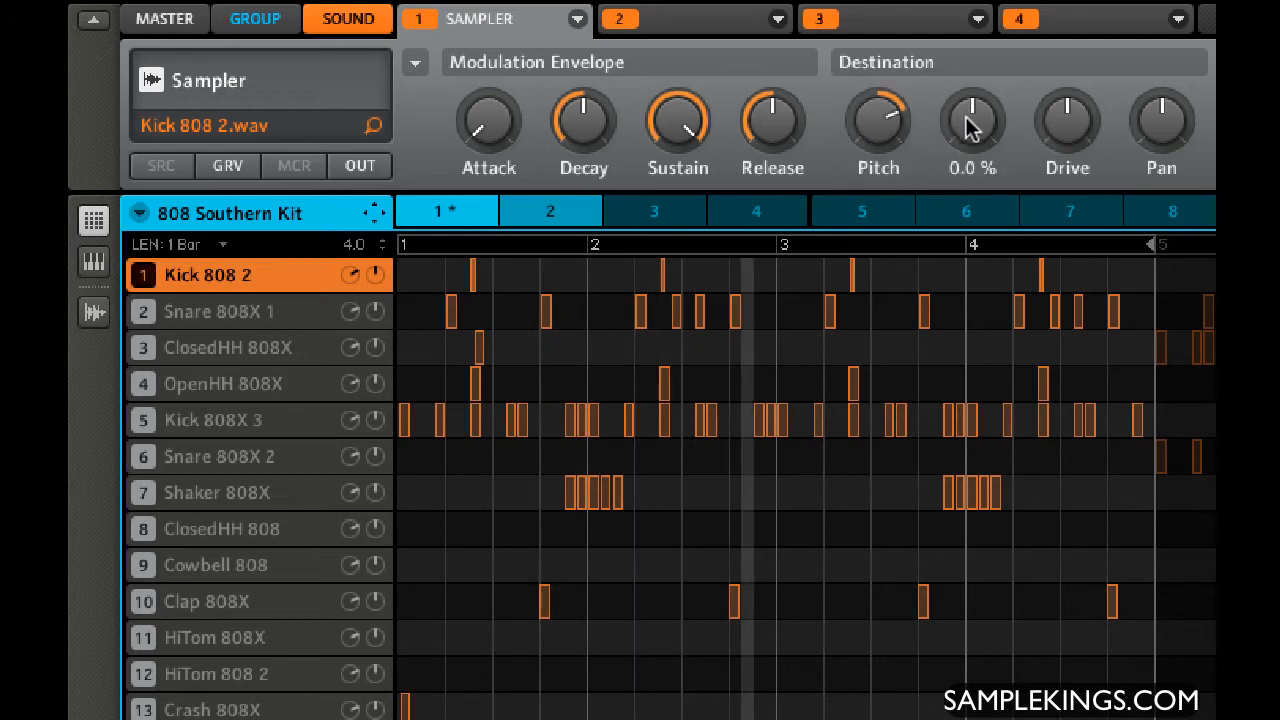
left_click_drag(966, 114, 952, 93)
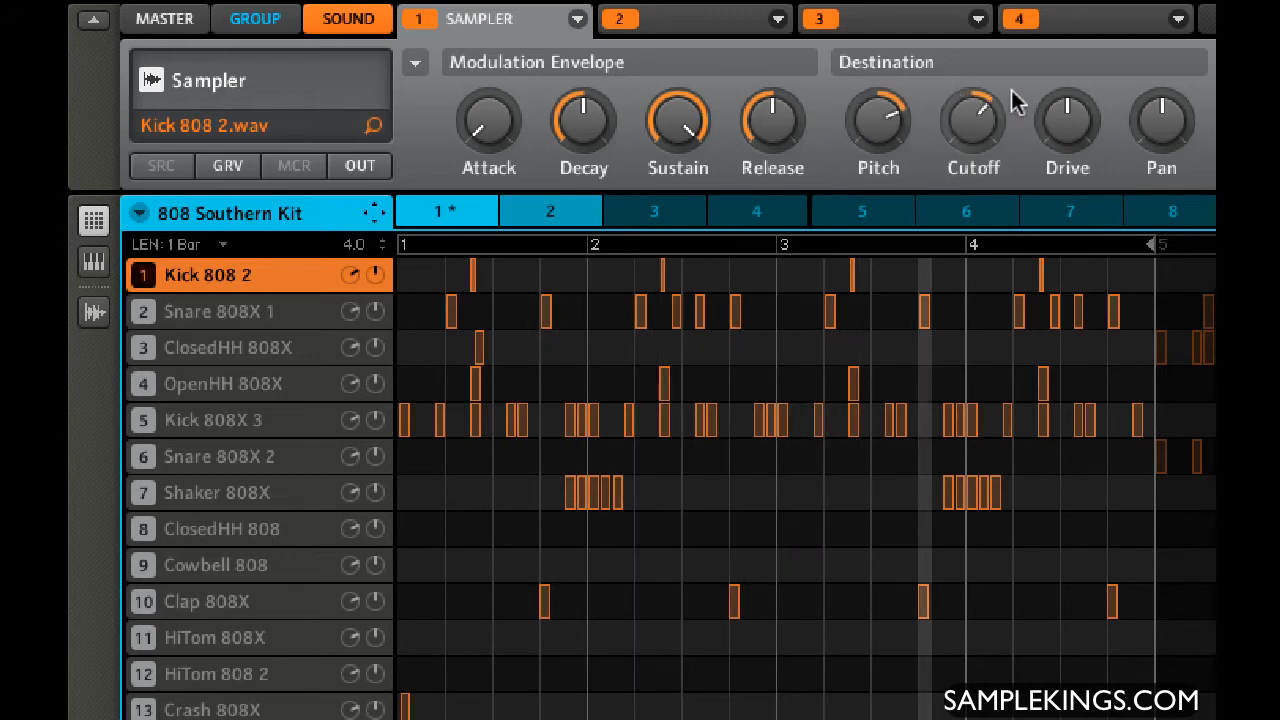
left_click_drag(1063, 120, 1032, 63)
left_click_drag(1064, 120, 1070, 148)
left_click_drag(1156, 118, 1140, 56)
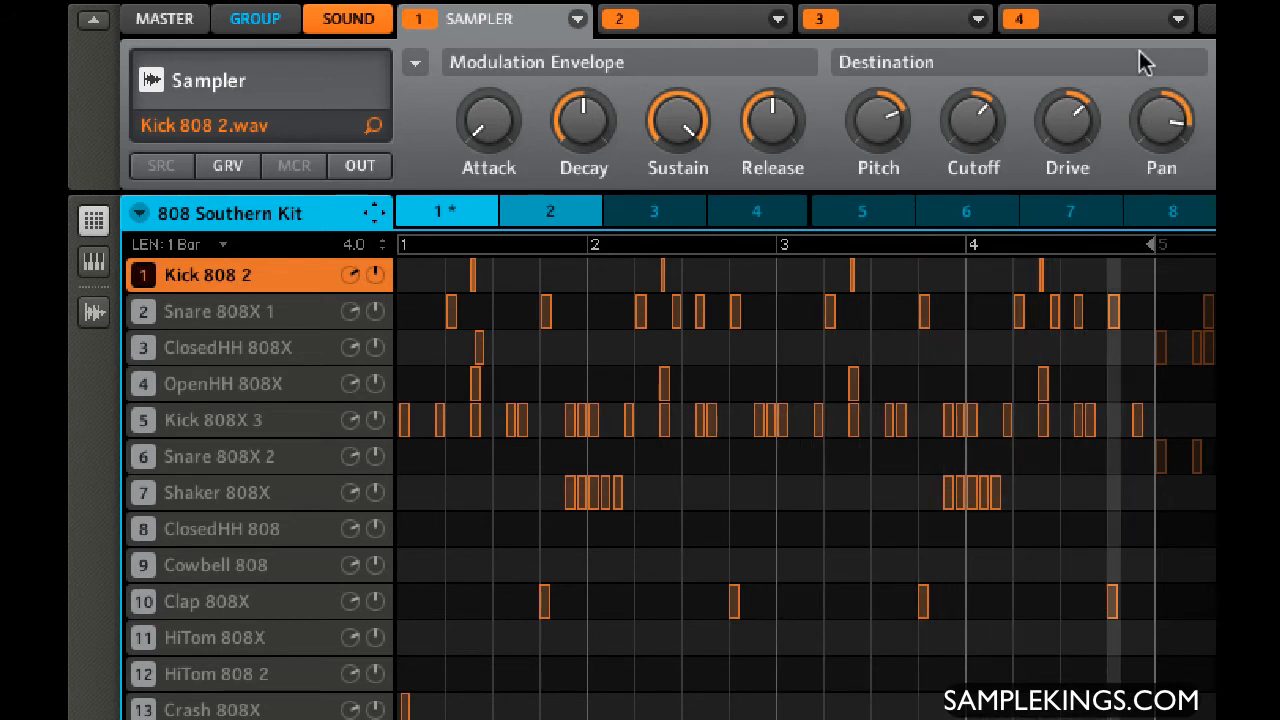
- Vary the modulation envelope's Pan amount to -68.0 % and 16.0 %, ending with one more adjustment
mouse_move(1157, 114)
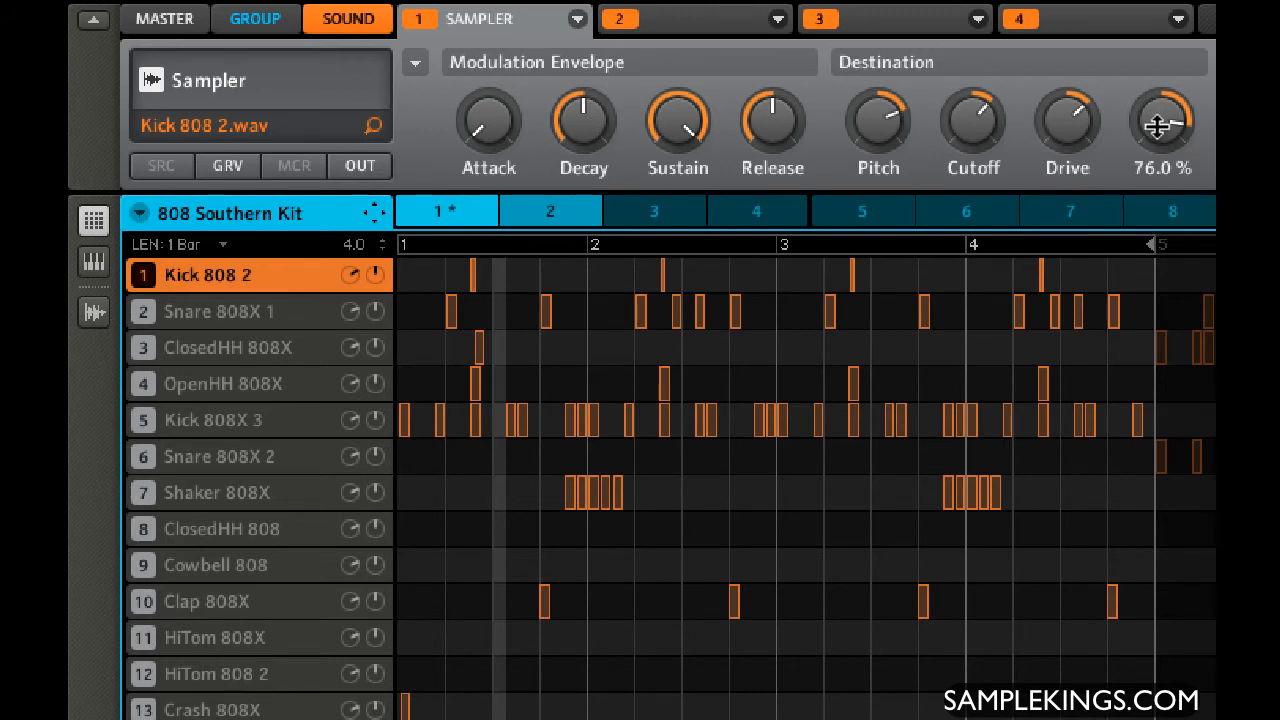
left_click_drag(1160, 116, 1214, 270)
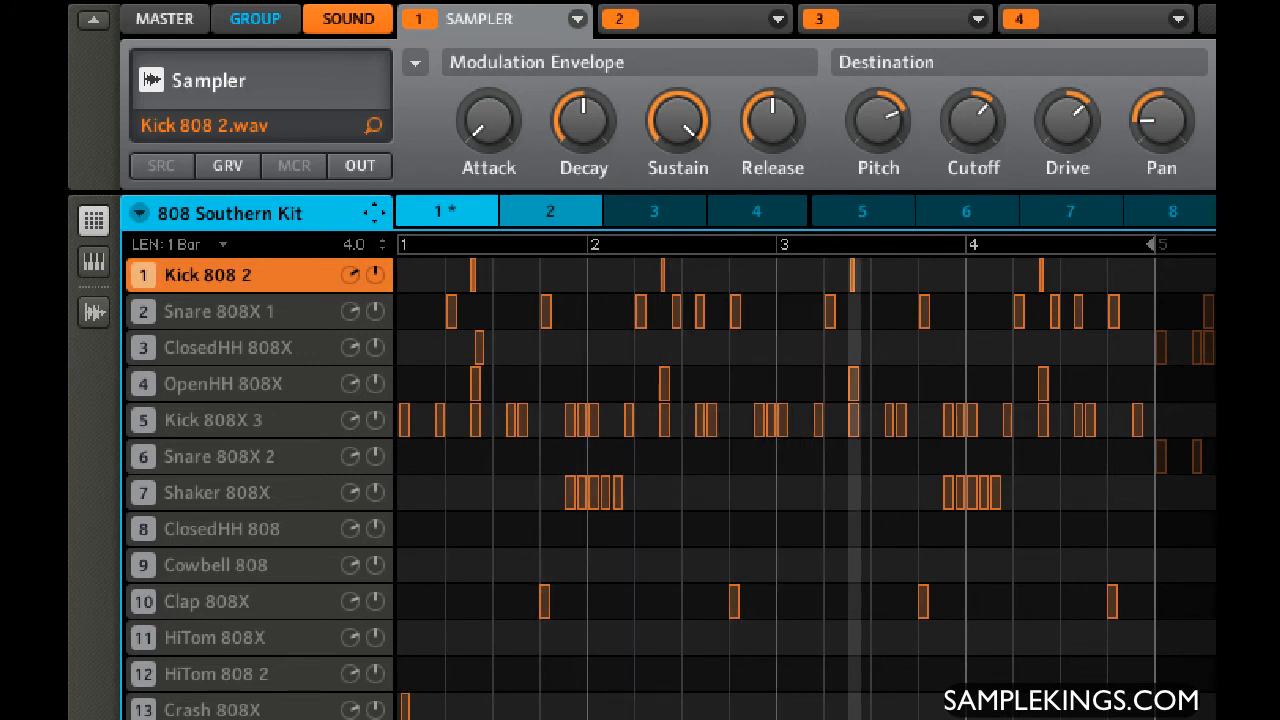
mouse_move(1157, 114)
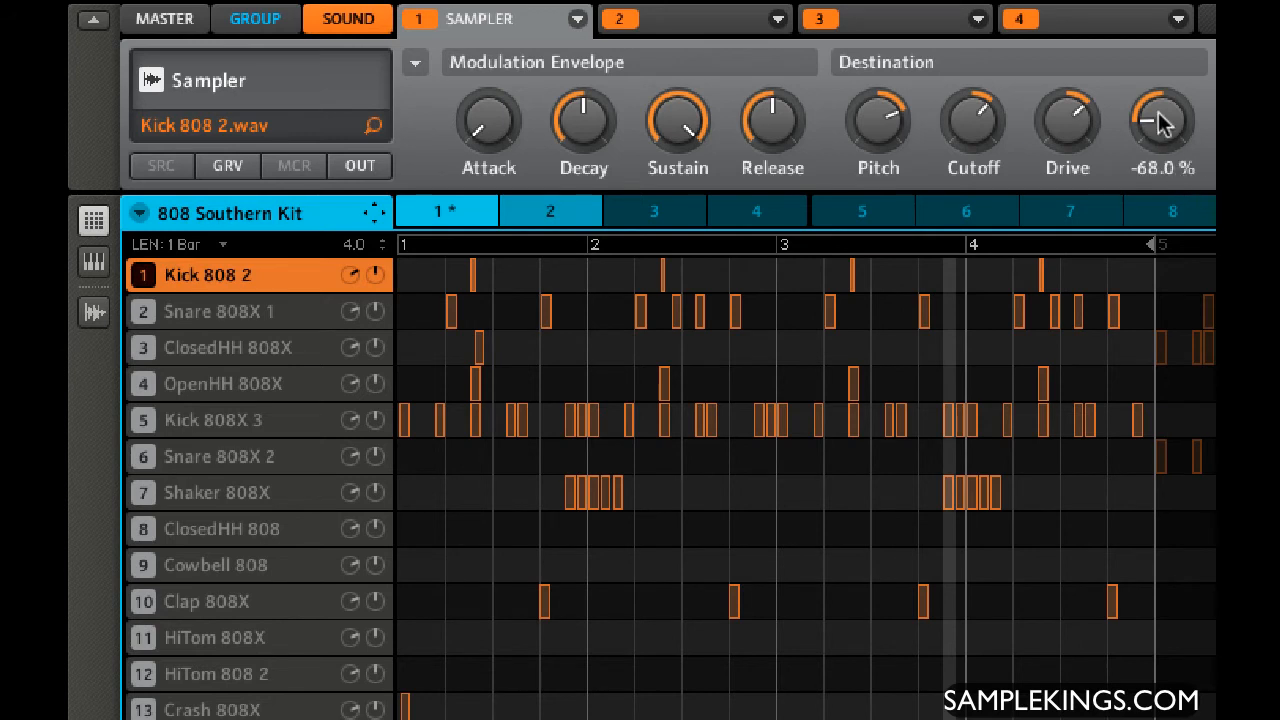
left_click_drag(1153, 112, 1156, 50)
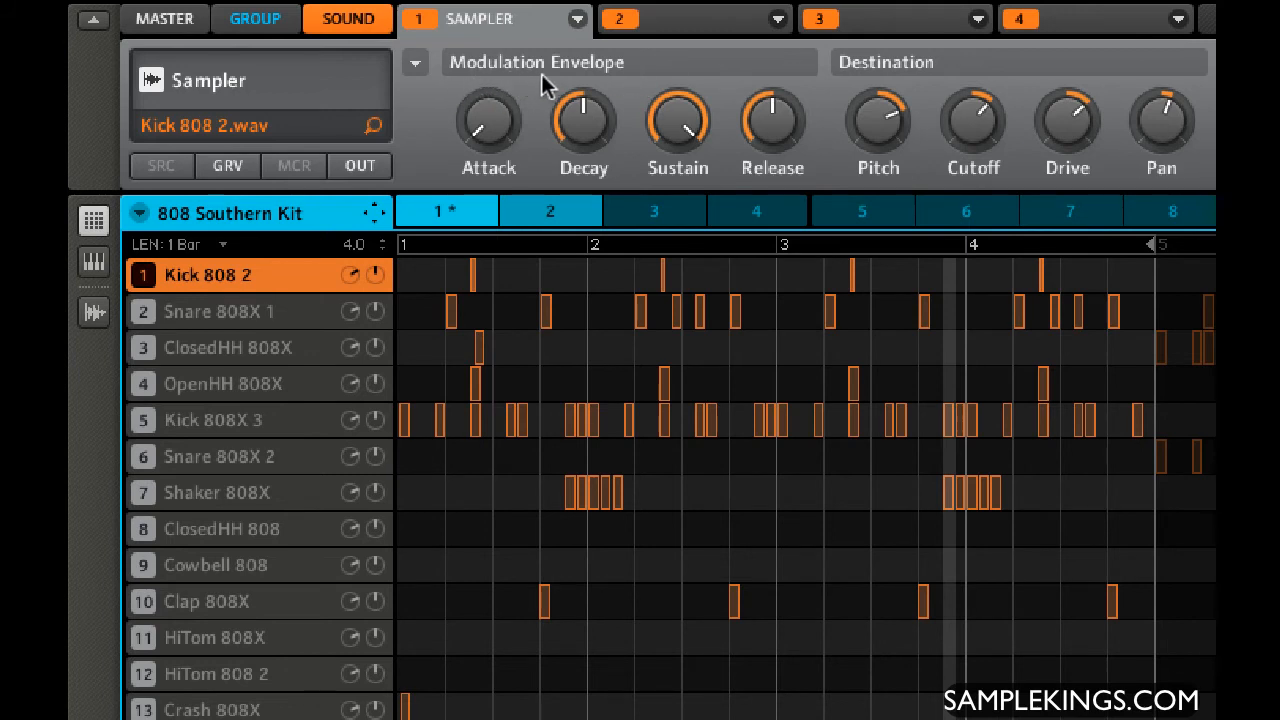
mouse_move(1157, 114)
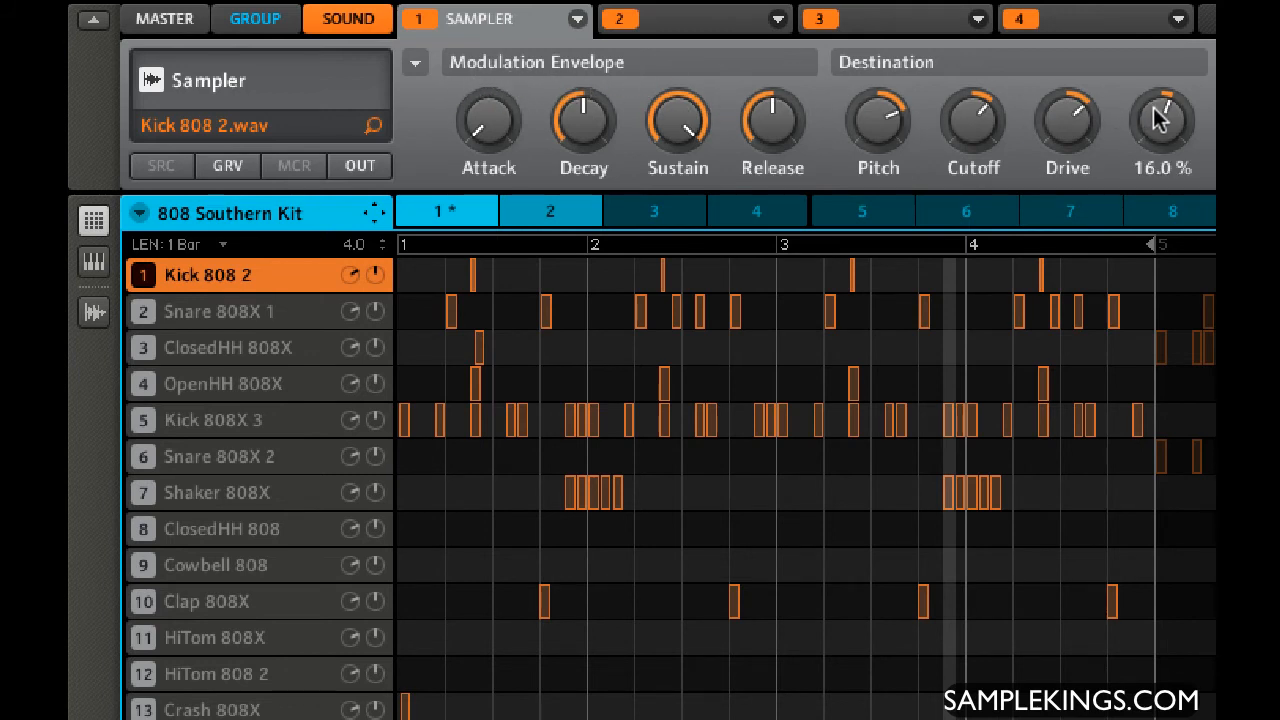
left_click_drag(1158, 115, 1129, 84)
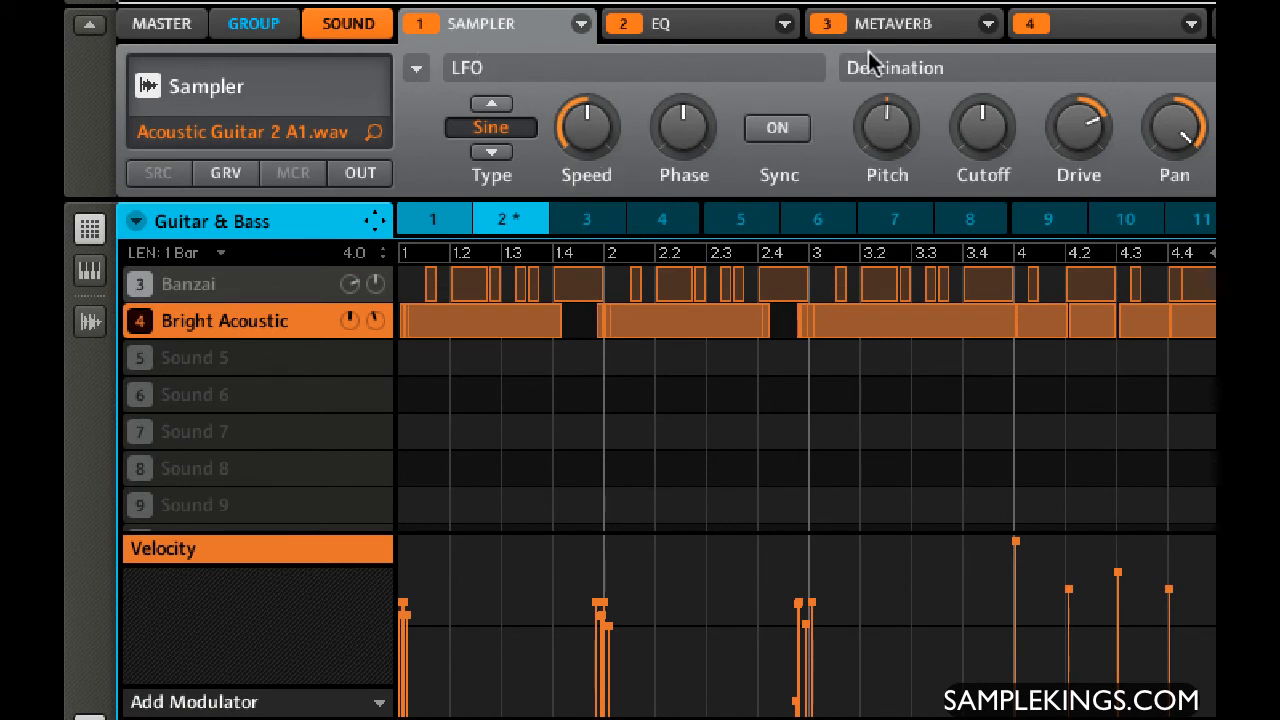
- Cycle through the waveform types of the Bright Acoustic sampler's LFO and select Tri
left_click(416, 70)
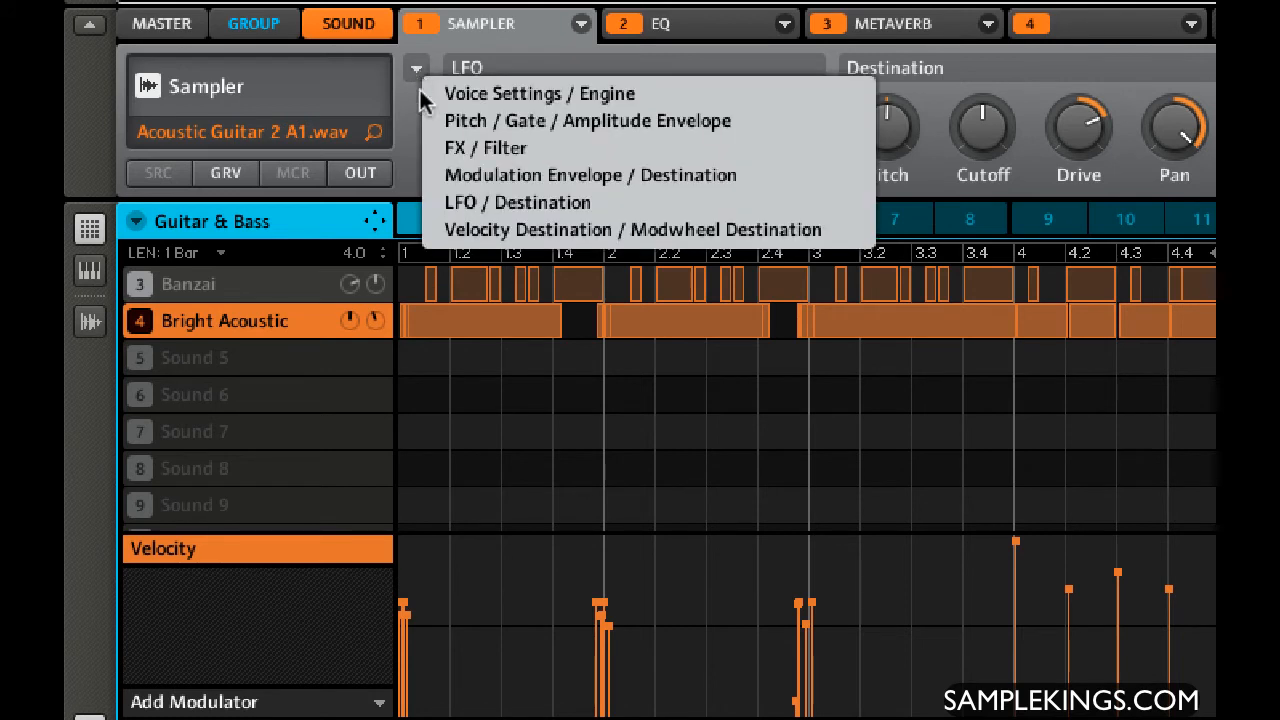
left_click(548, 42)
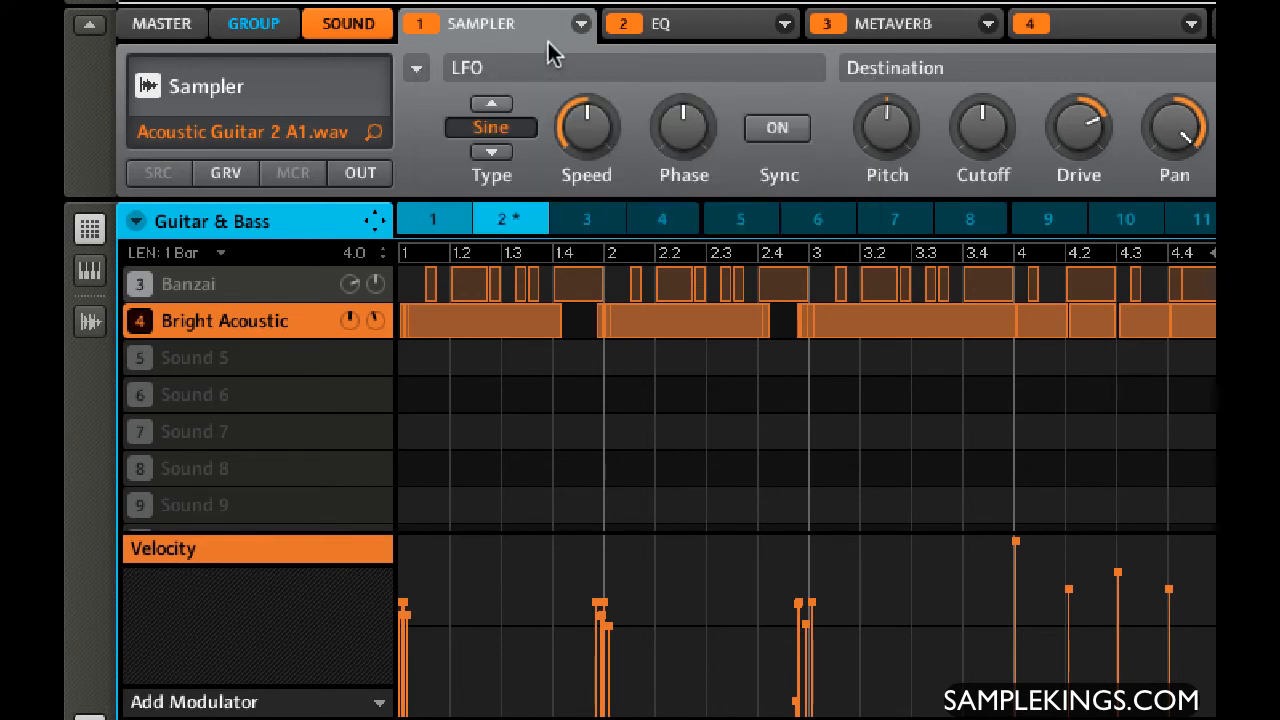
left_click(493, 102)
left_click(492, 104)
left_click(492, 106)
left_click(493, 152)
left_click(493, 152)
left_click(493, 152)
left_click(497, 106)
left_click(497, 106)
left_click(497, 106)
left_click(497, 106)
left_click(492, 152)
left_click(492, 152)
left_click(492, 152)
left_click(492, 152)
left_click(493, 106)
- Set the Bright Acoustic LFO's speed to 1.04 Hz and raise its phase
mouse_move(586, 120)
left_mouse_down()
mouse_move(557, 89)
mouse_move(551, 57)
mouse_move(622, 194)
mouse_move(588, 136)
left_mouse_up()
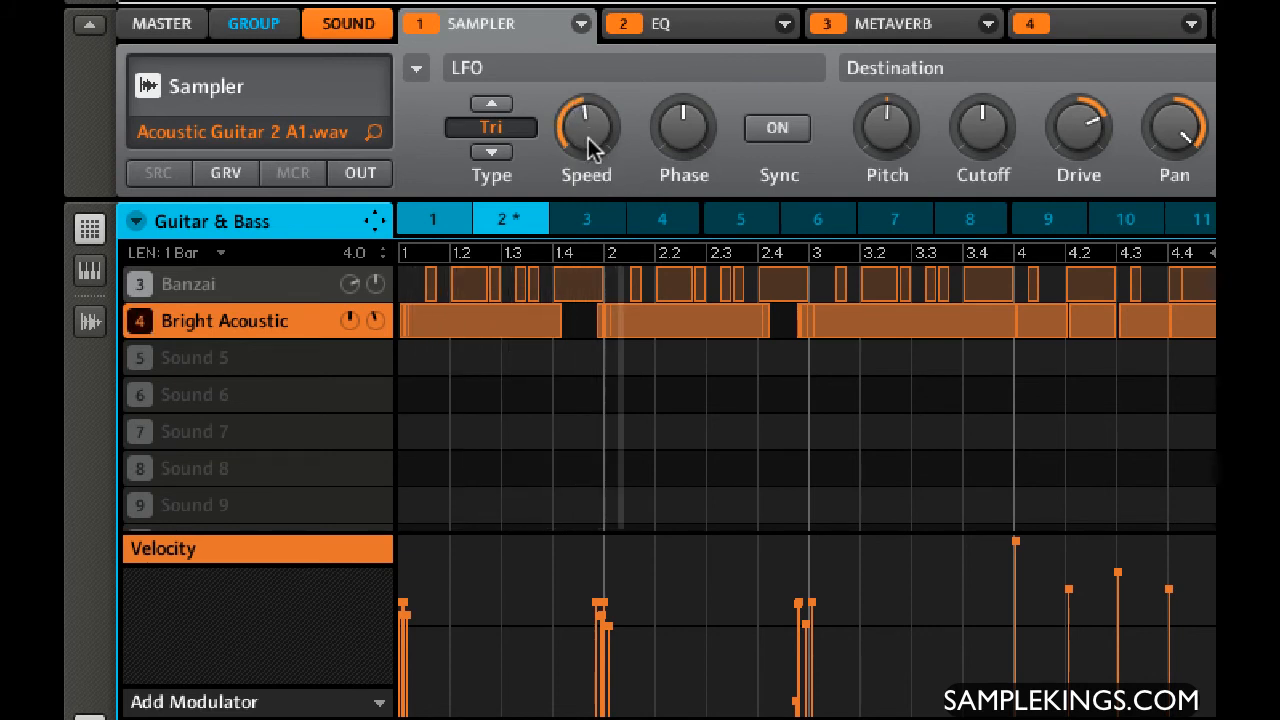
left_click_drag(680, 114, 652, 70)
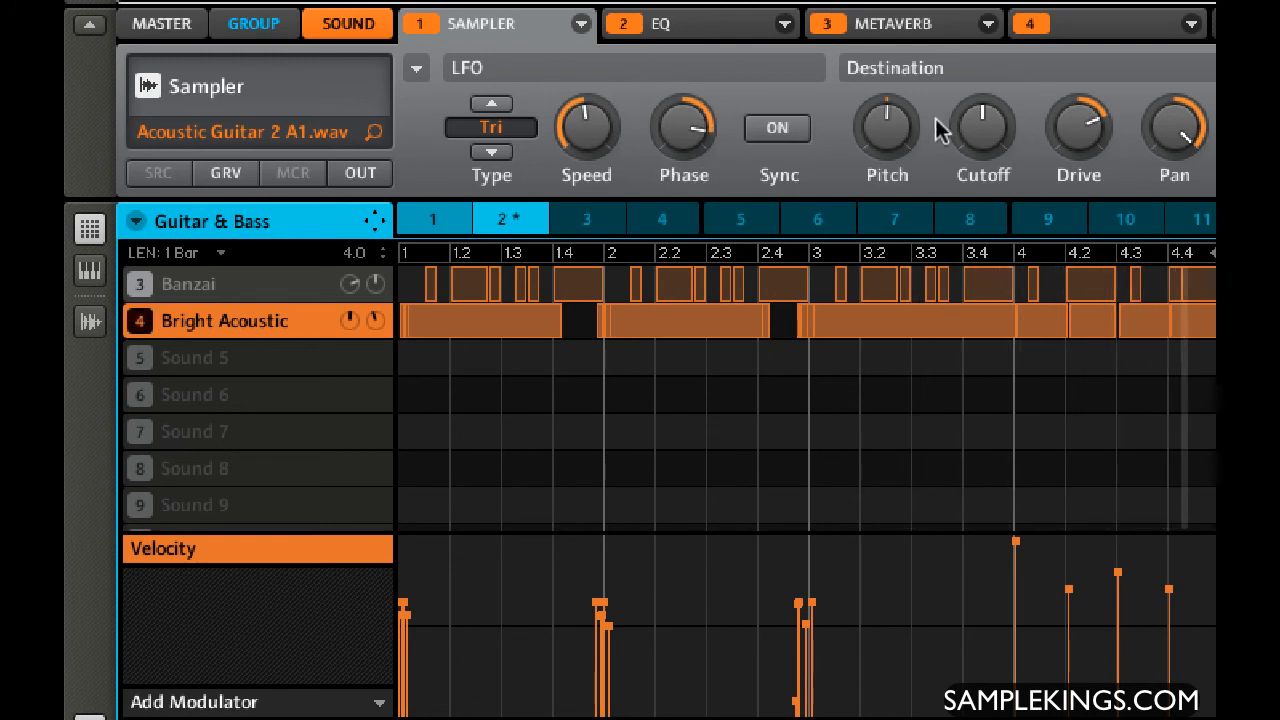
- Lower the LFO's Pan and Drive destination amounts to nearly zero
left_click_drag(1176, 130, 1180, 185)
left_click_drag(1080, 120, 1079, 151)
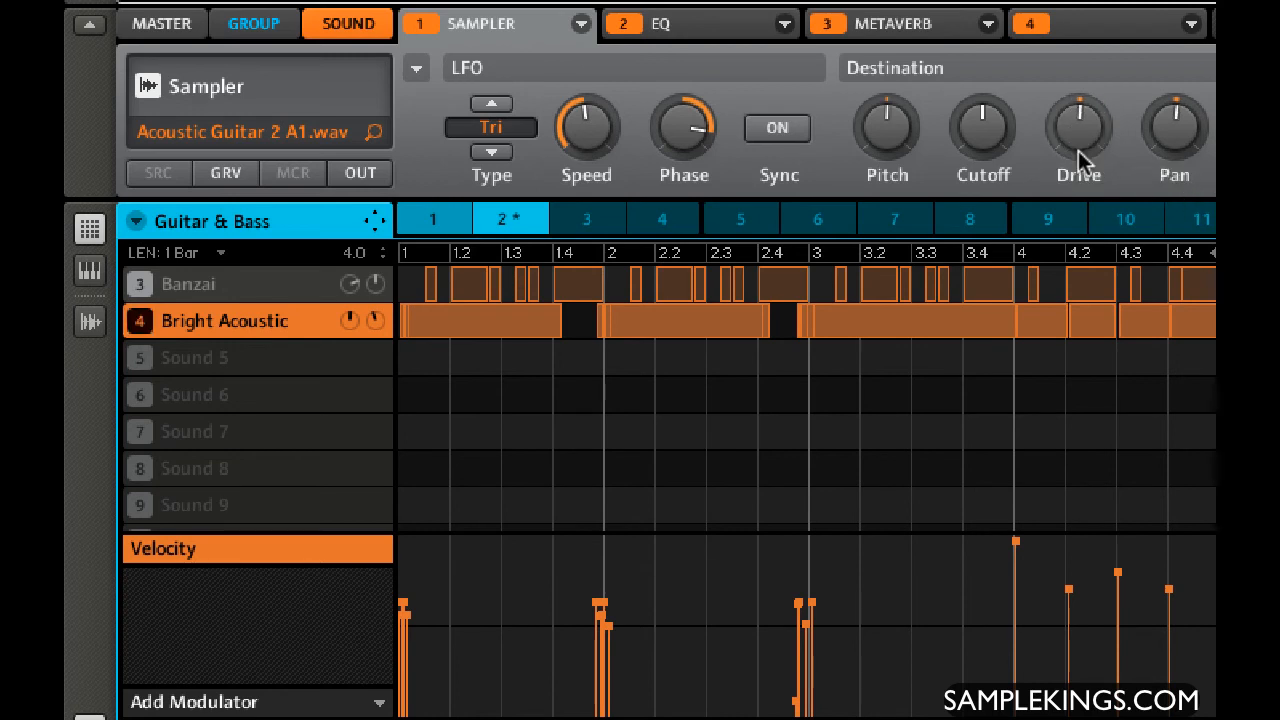
mouse_move(598, 138)
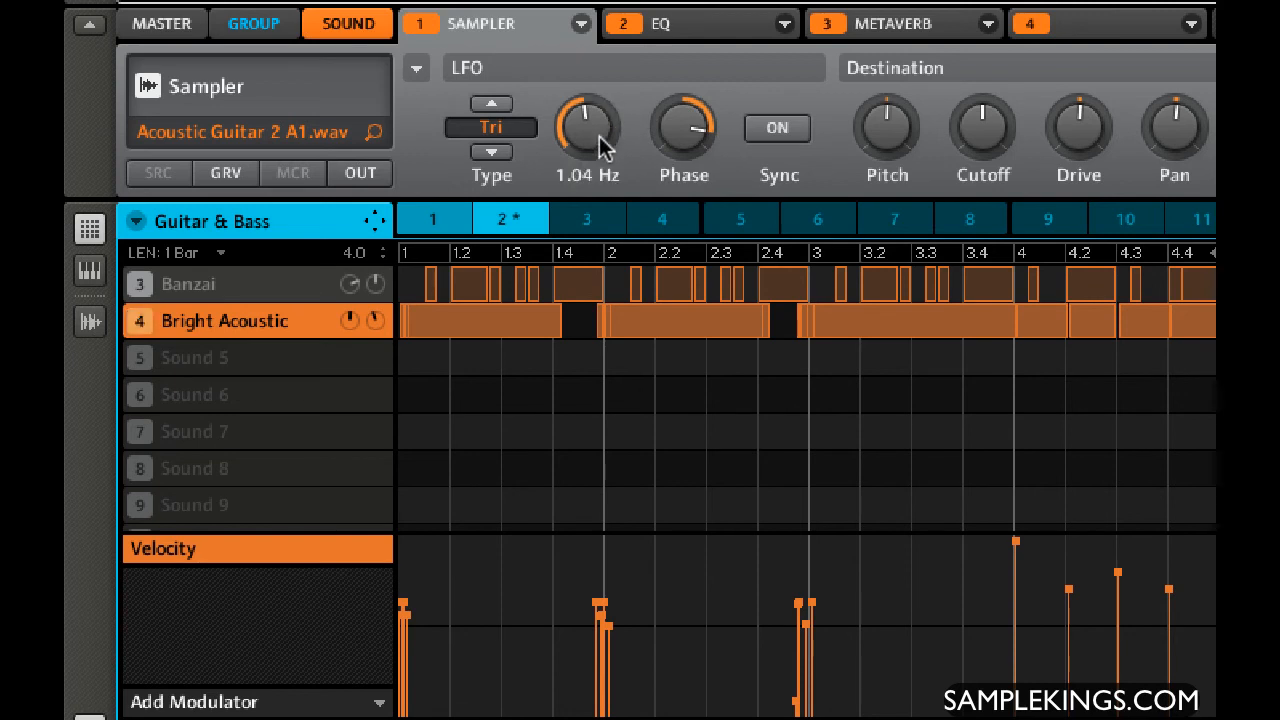
- Set the Bright Acoustic LFO's speed to 1.93 Hz and its phase to 84.0 %
left_click_drag(585, 140, 584, 108)
left_click_drag(680, 126, 678, 133)
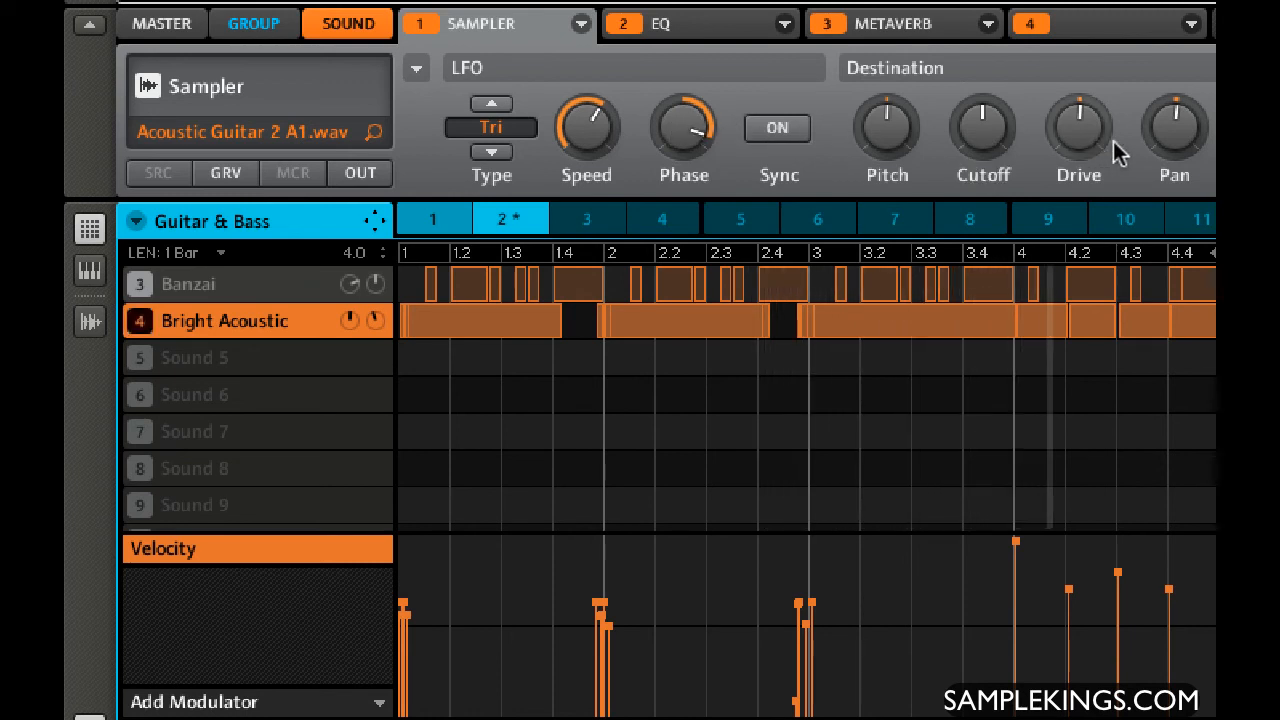
- Raise the LFO's Pan destination amount strongly in the positive direction, then check the LFO's speed and phase values
left_click_drag(1171, 128, 1148, 73)
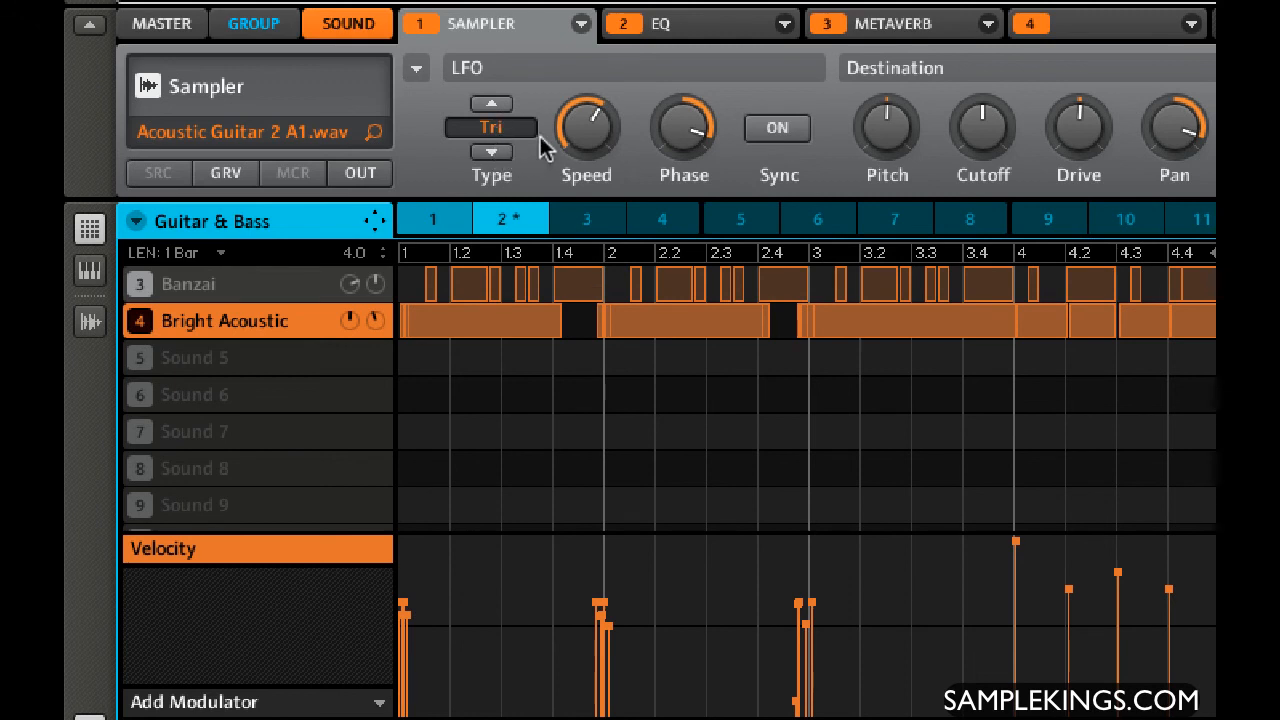
mouse_move(587, 122)
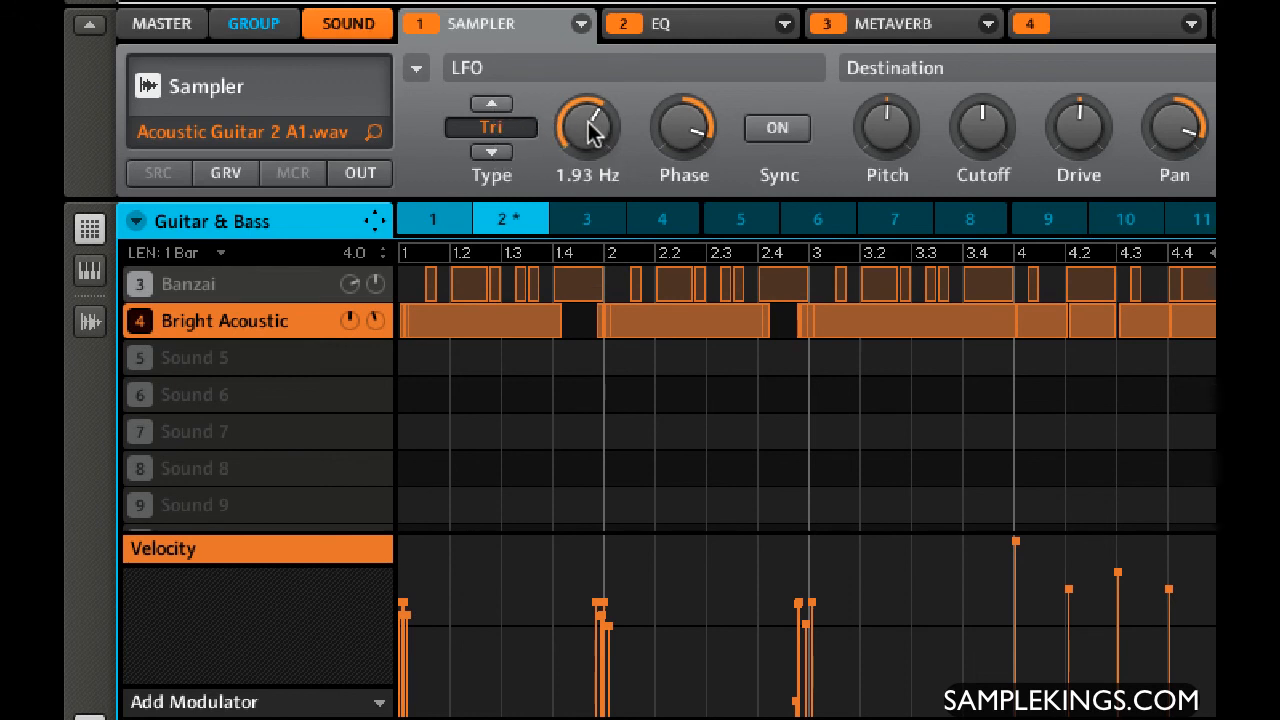
mouse_move(686, 129)
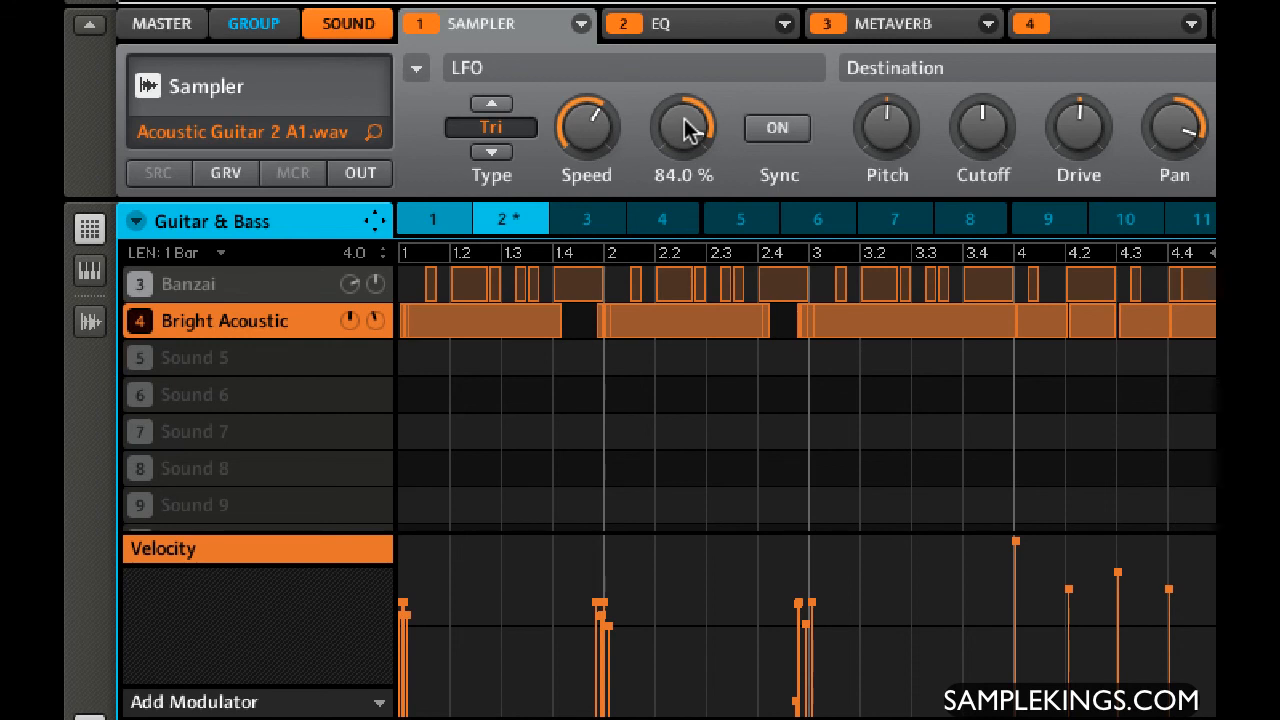
- Set the LFO's Pitch destination amount to 10.0 % and its Drive amount to 46.0 %
mouse_move(880, 143)
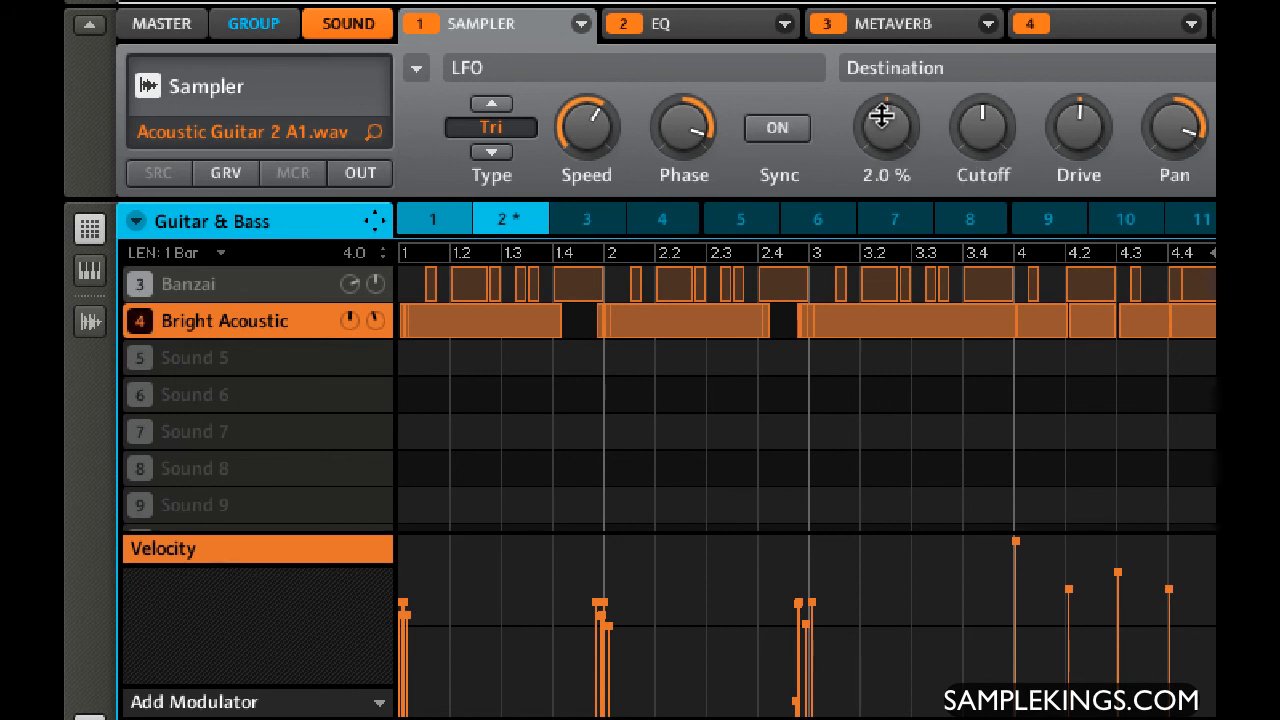
left_click_drag(881, 116, 886, 112)
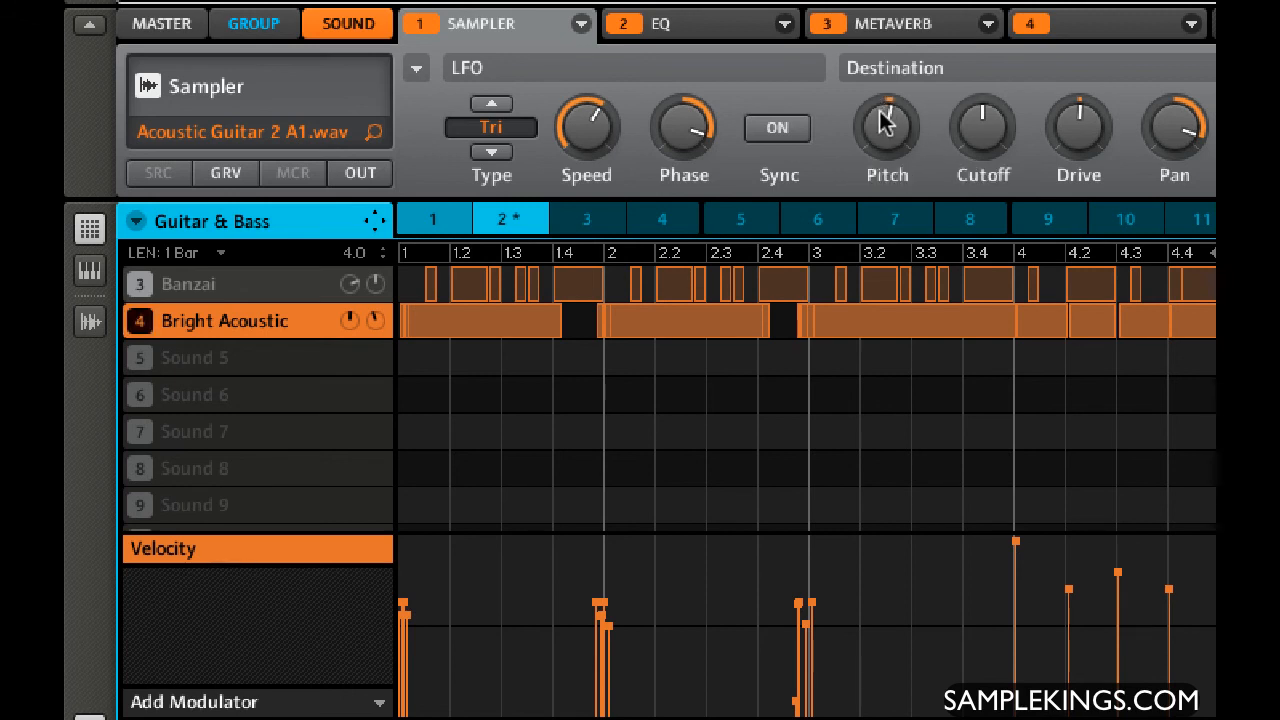
mouse_move(881, 114)
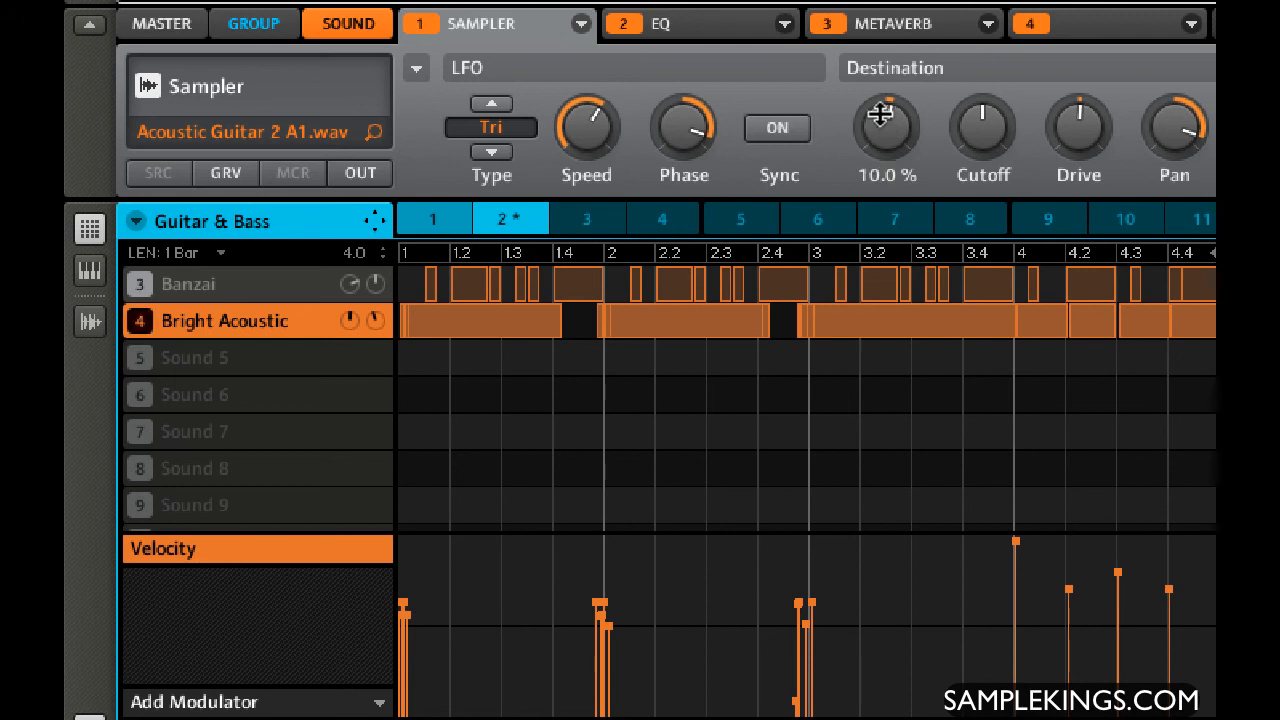
left_click_drag(1078, 132, 1063, 100)
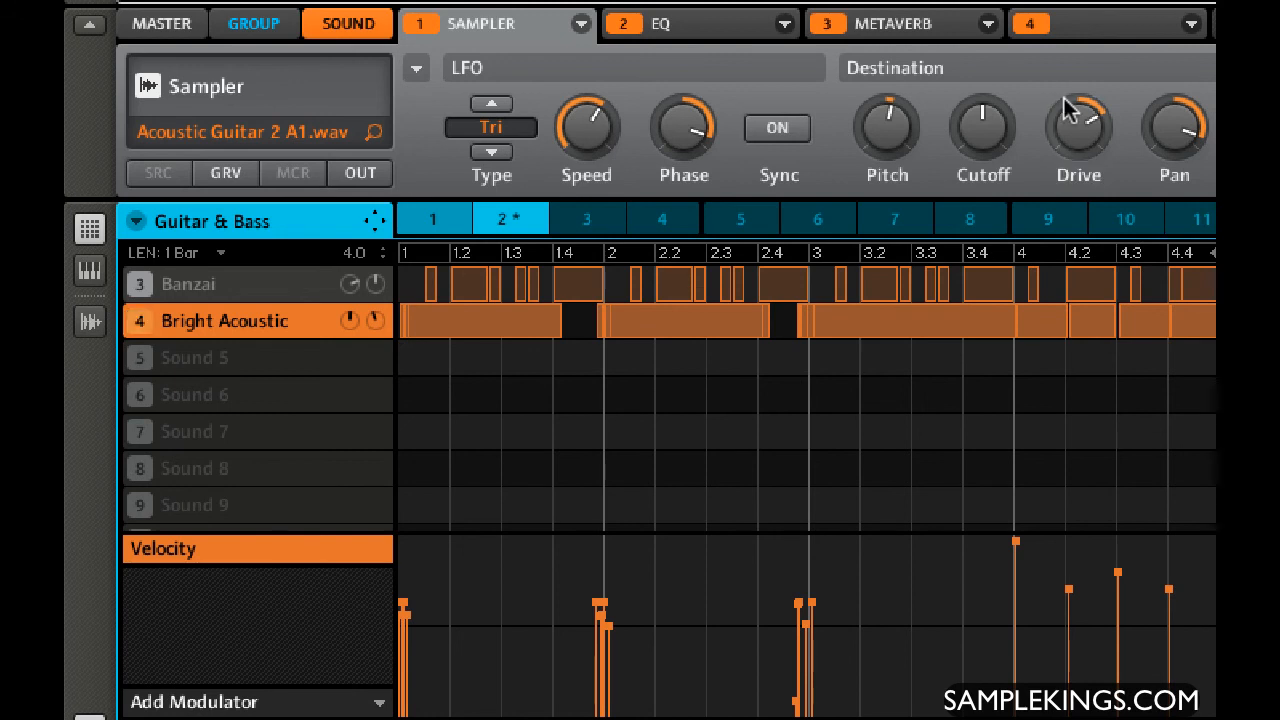
mouse_move(1075, 120)
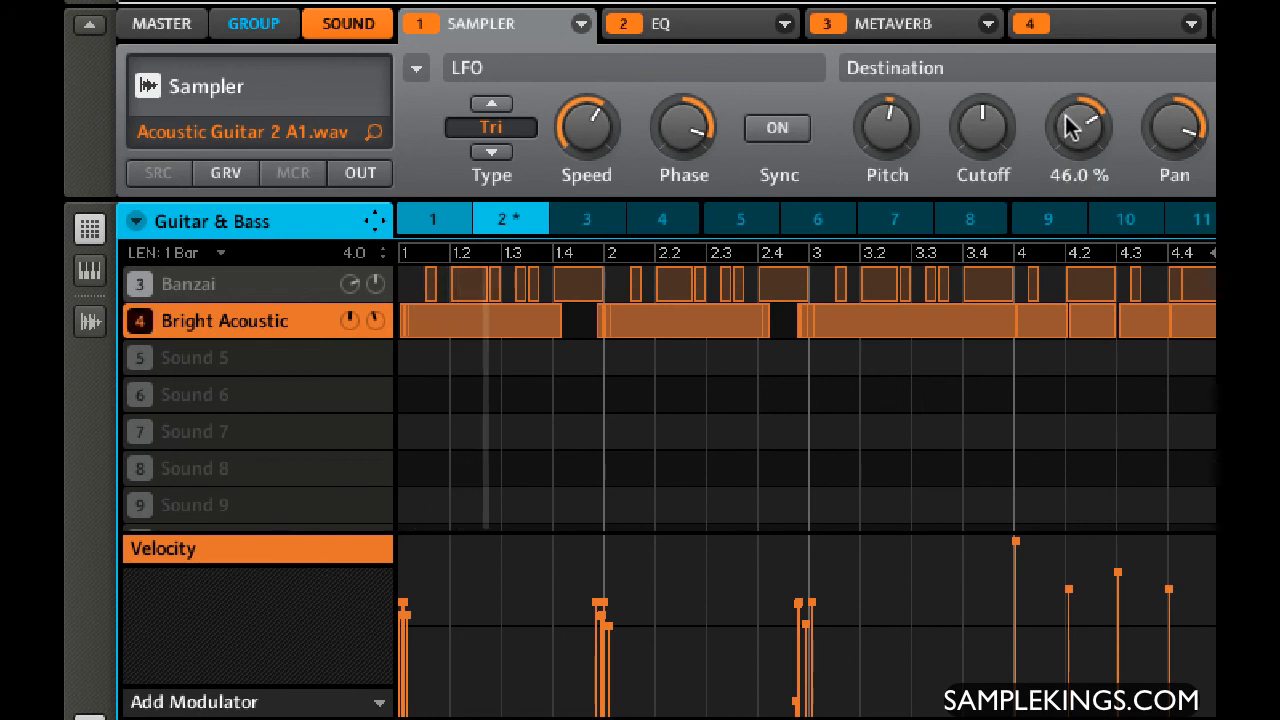